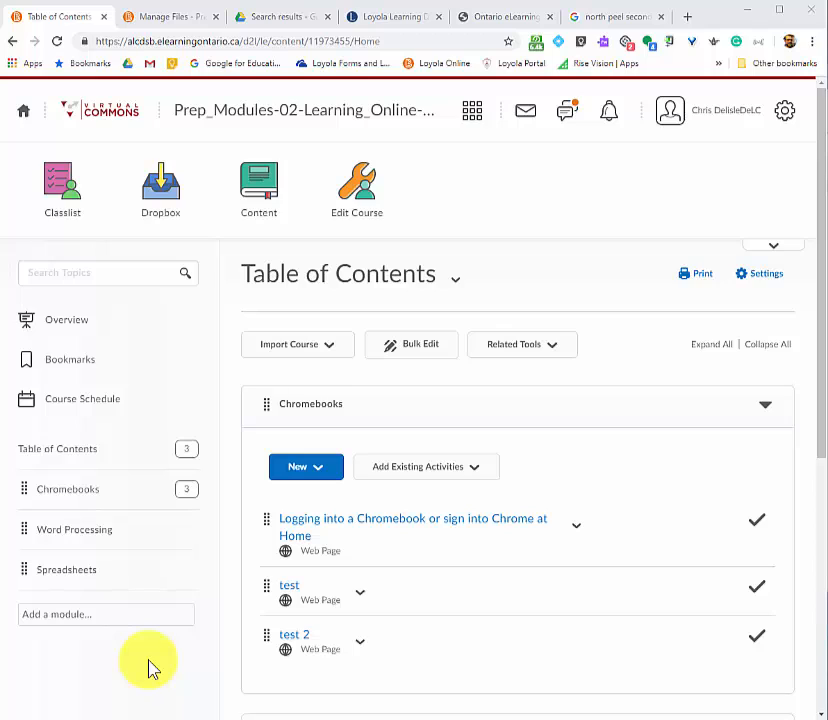
- Add a new module named "PIcture Unit" to the course's table of contents
left_click(47, 622)
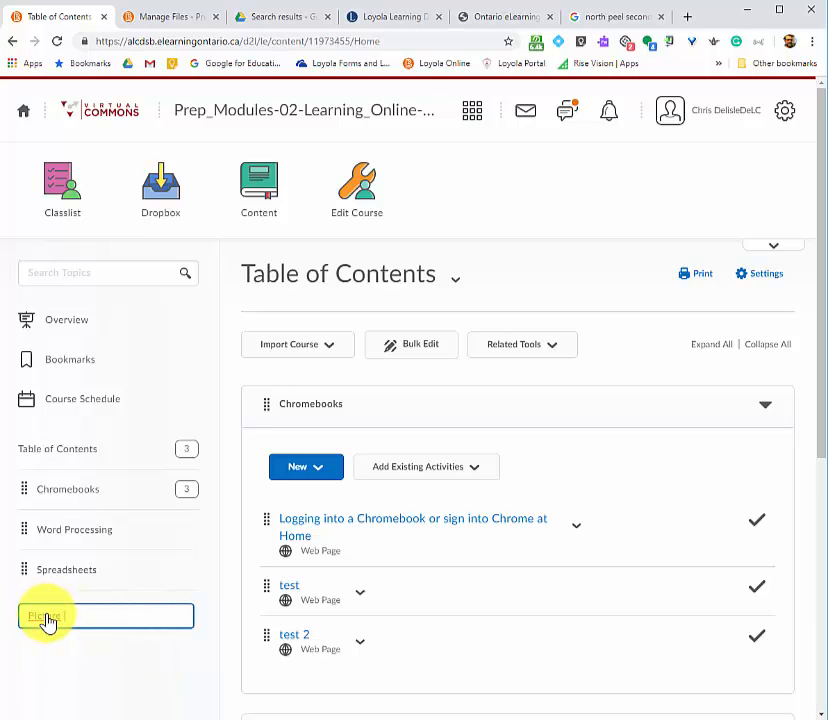
type("PIcture Unit")
key("Return")
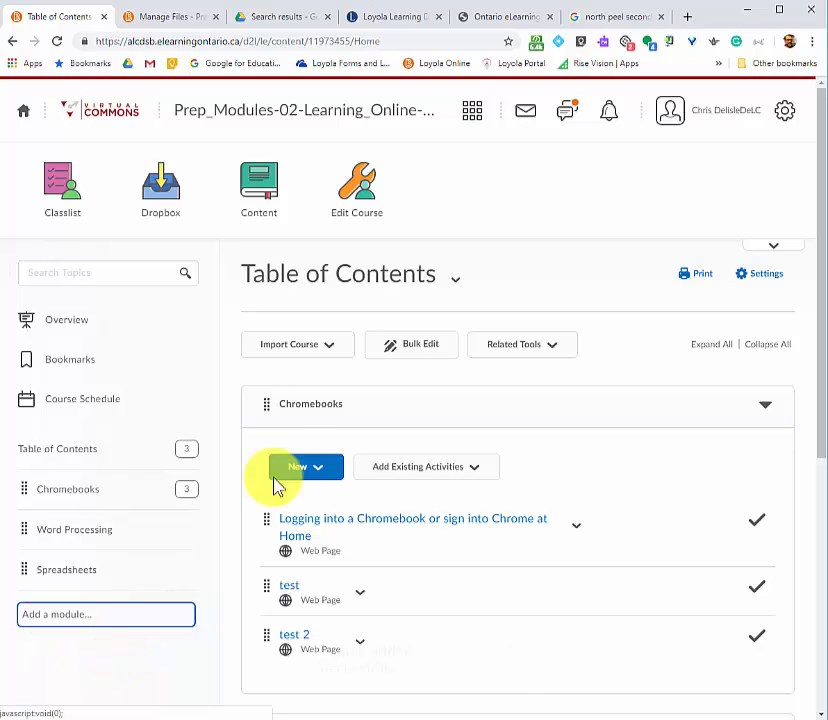
- Create a new file in the PIcture Unit module using the MAP document template and title it "Picture Lesson 1"
left_click(277, 409)
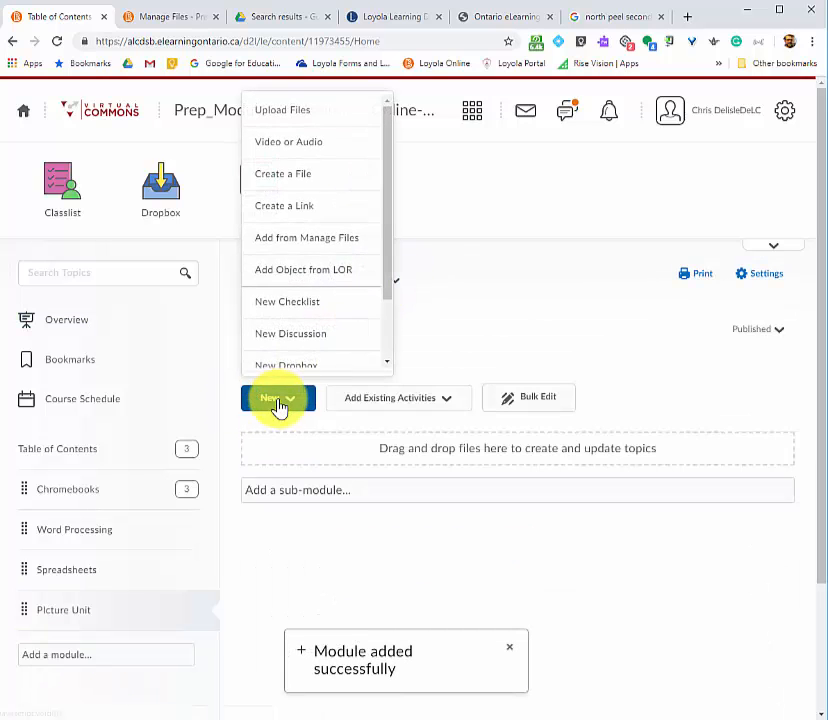
left_click(297, 185)
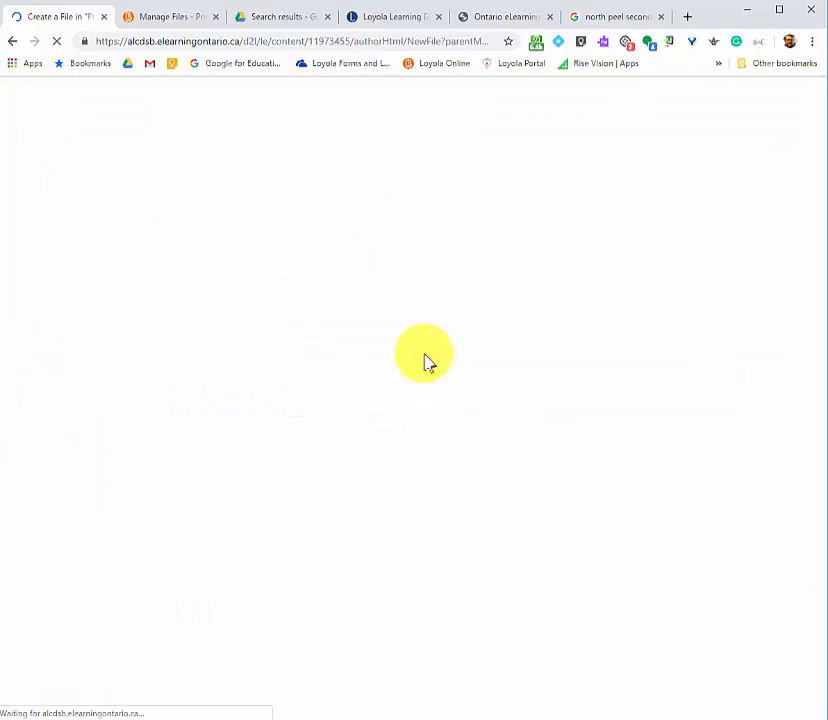
left_click(343, 308)
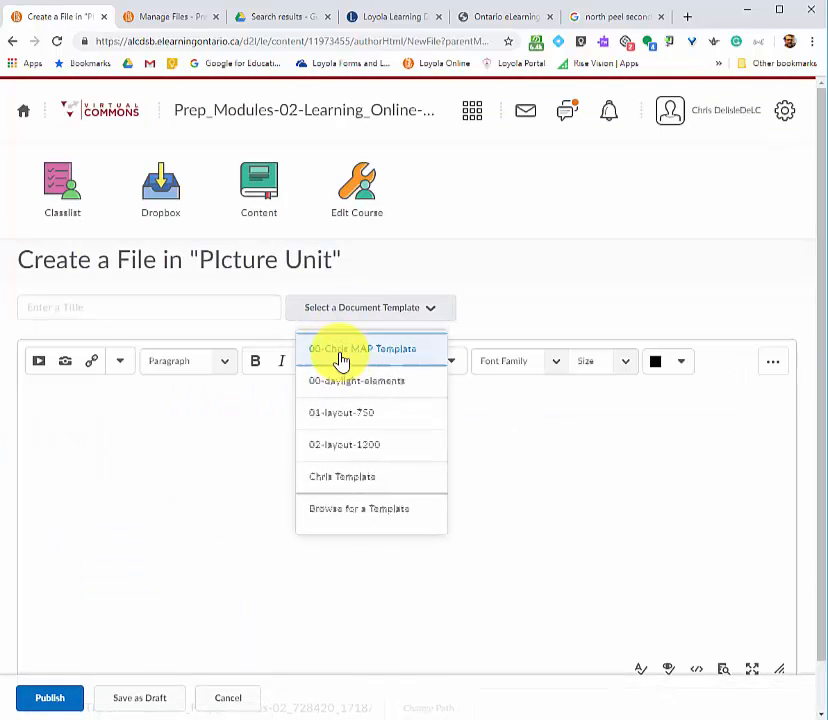
left_click(342, 376)
left_click(66, 307)
type("Picture Lesson 1")
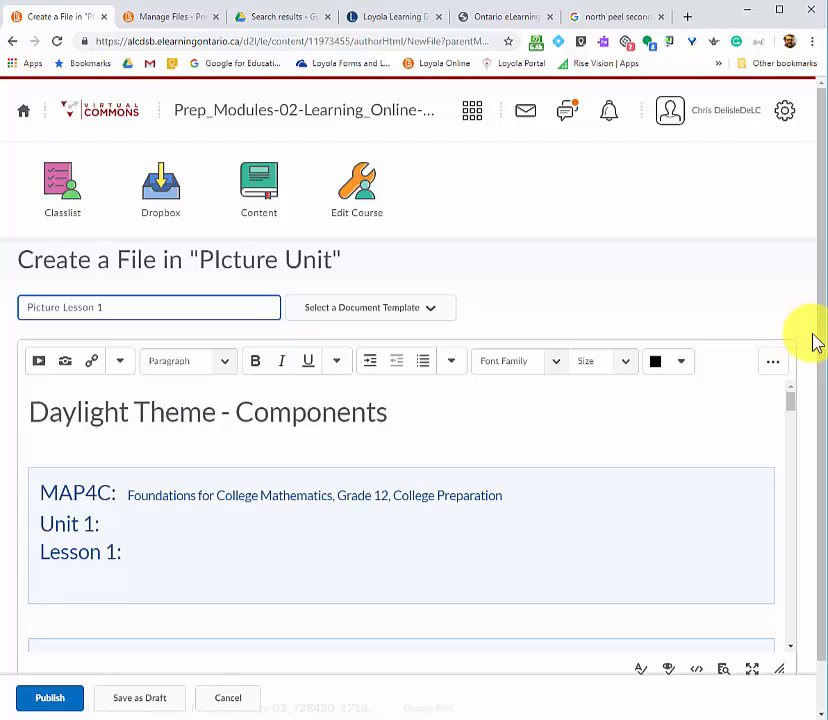
- Begin changing the lesson file's path and create a new folder named "Picture Unit" in the course offering files
left_click_drag(819, 334, 815, 525)
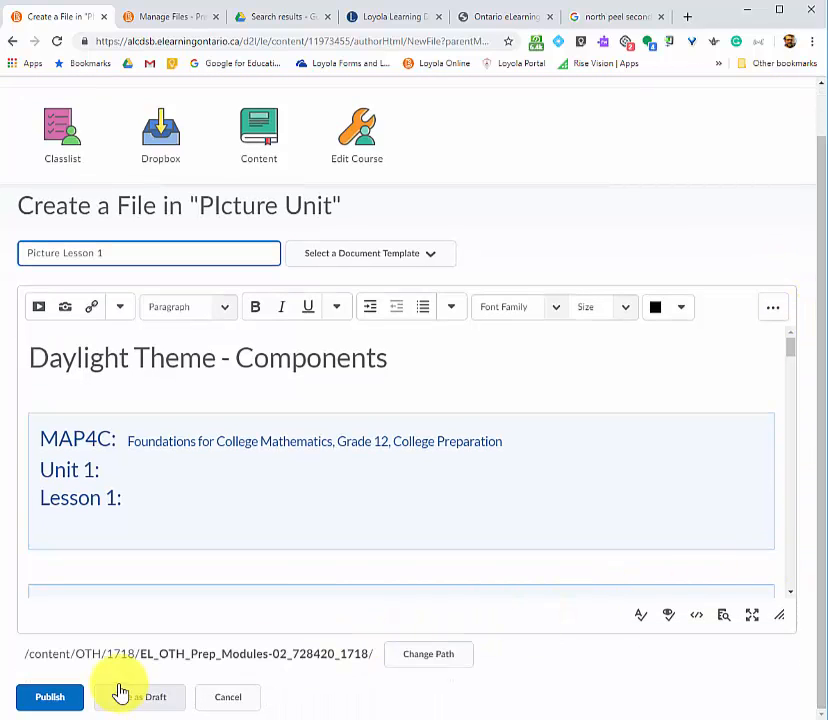
left_click_drag(138, 659, 355, 651)
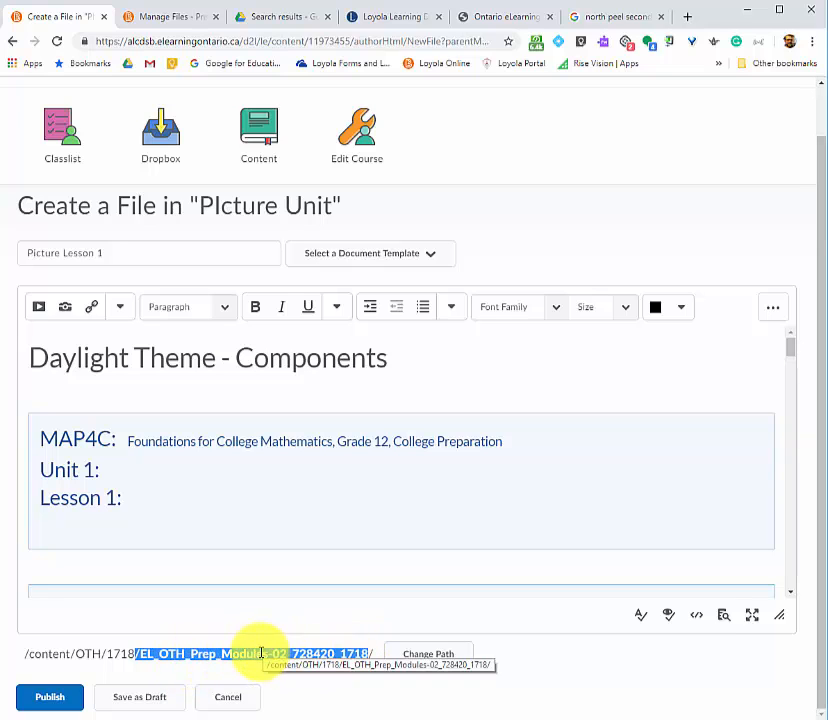
left_click(430, 656)
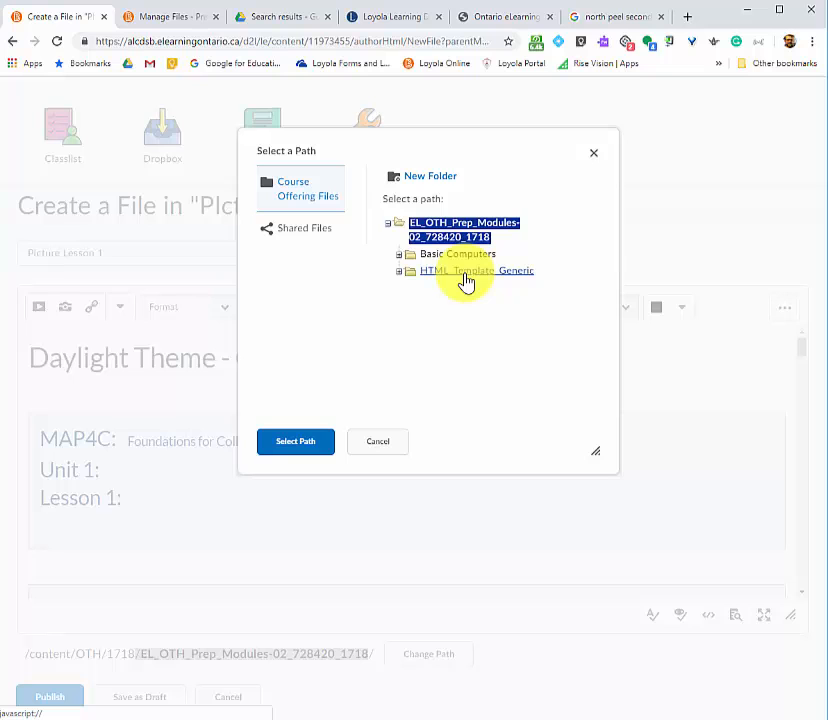
left_click(425, 178)
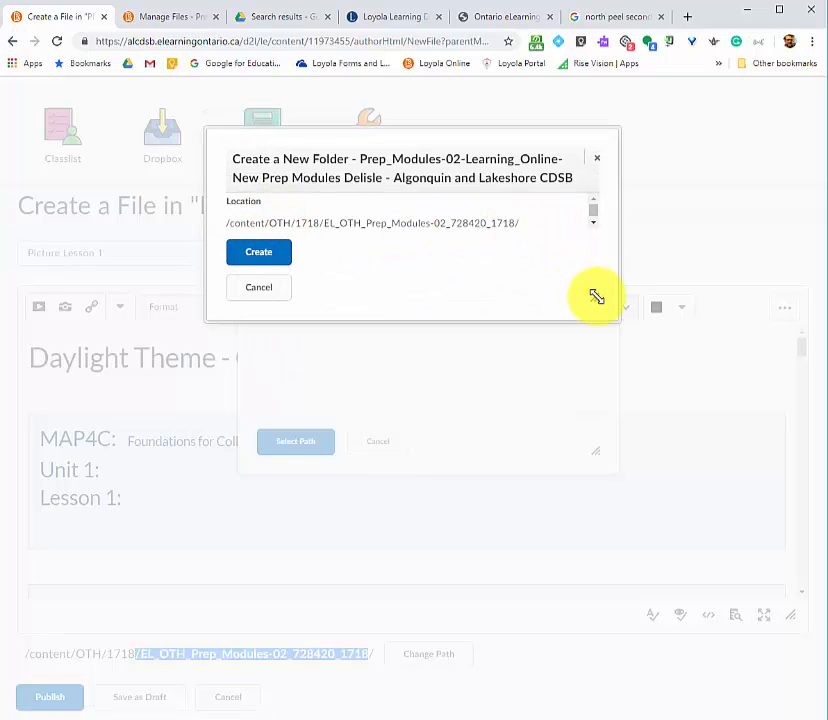
left_click_drag(600, 305, 556, 470)
left_click(265, 305)
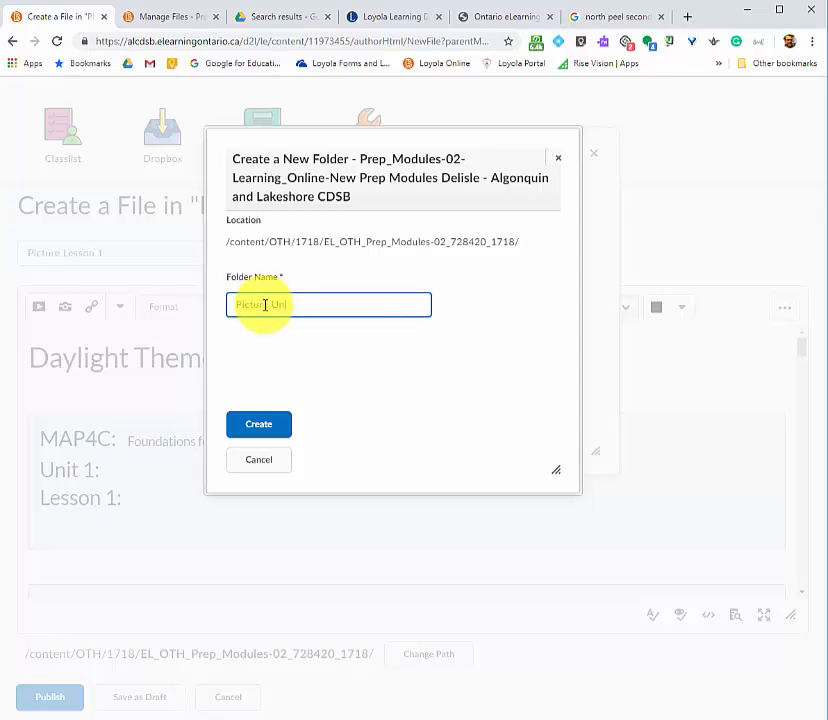
type("Picture Unit")
left_click(254, 429)
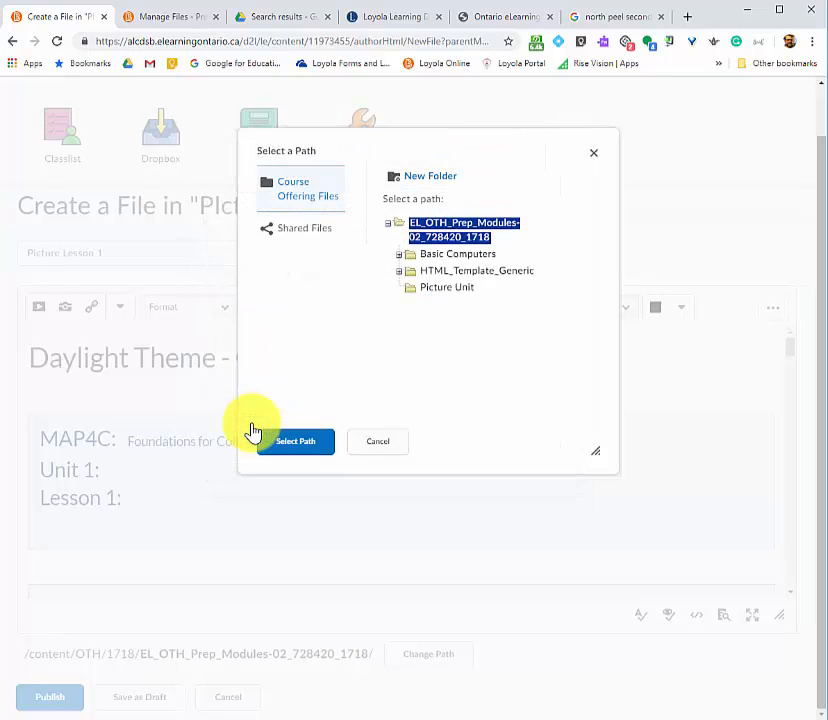
- Choose the Picture Unit folder as the save path for the lesson file
left_click(437, 292)
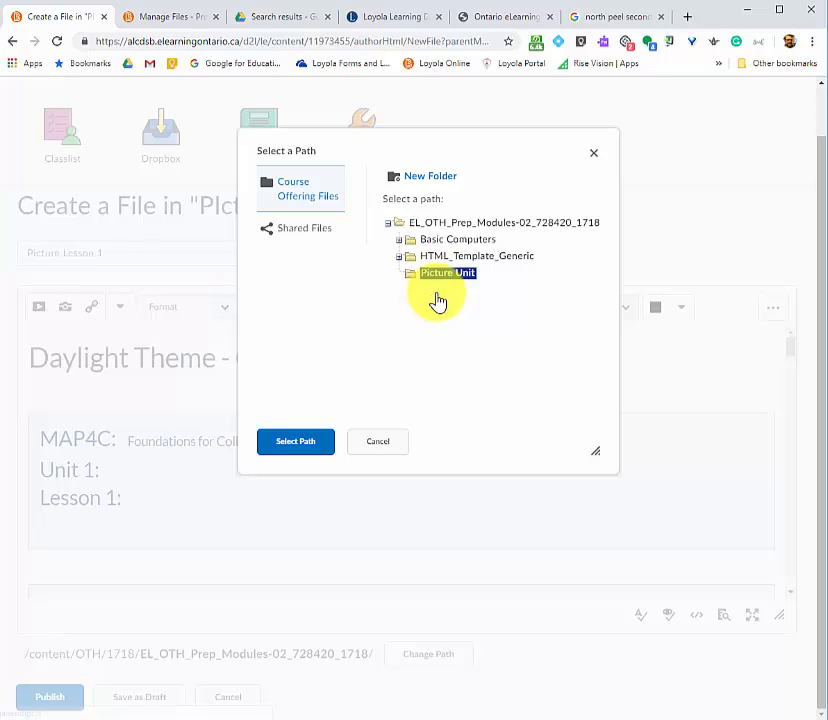
left_click(297, 443)
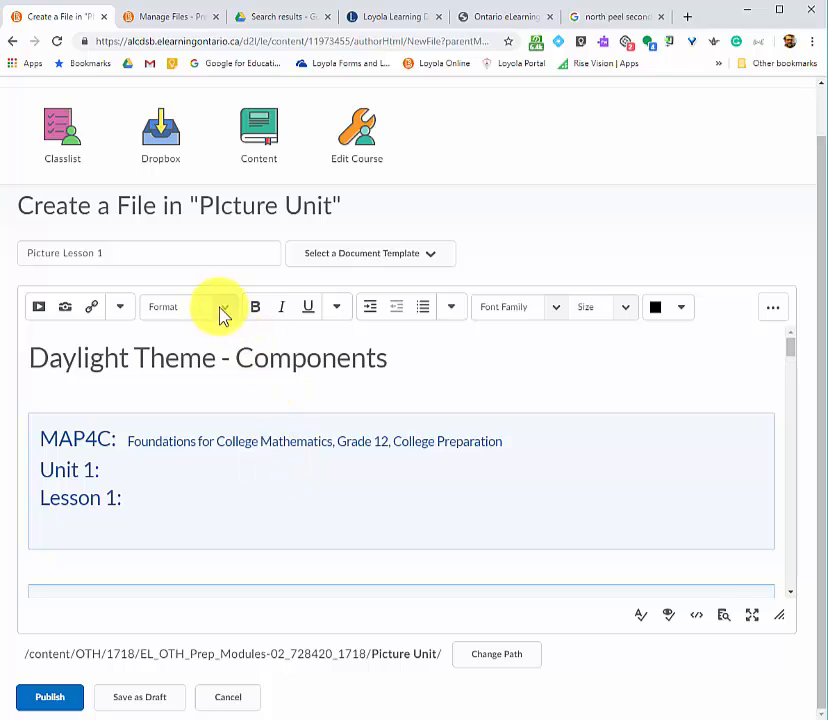
left_click(267, 262)
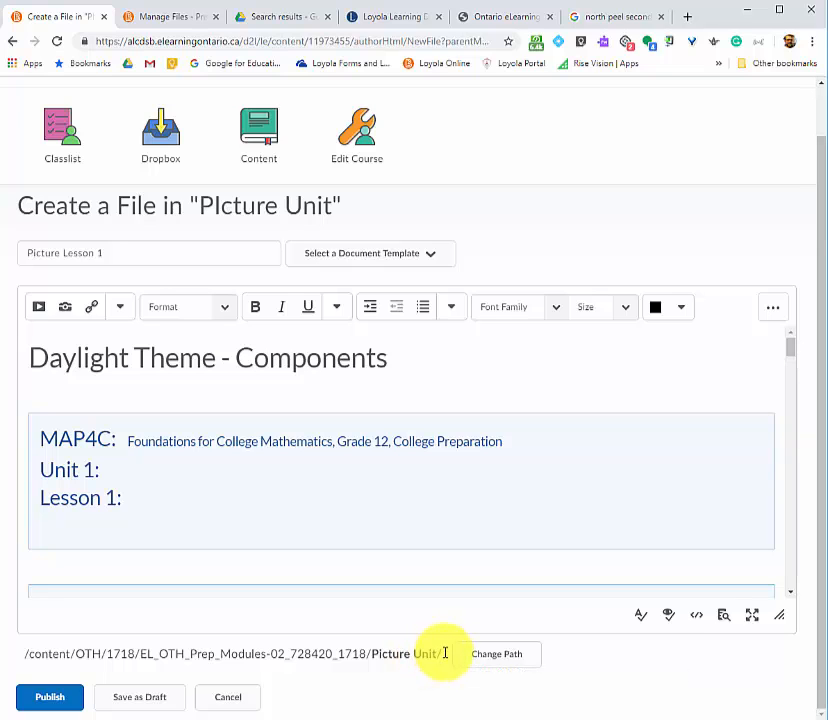
- Copy the lesson's full save path, /content/OTH/1718/EL_OTH_Prep_Modules-02_728420_1718/Picture Unit/
left_click_drag(445, 653, 24, 653)
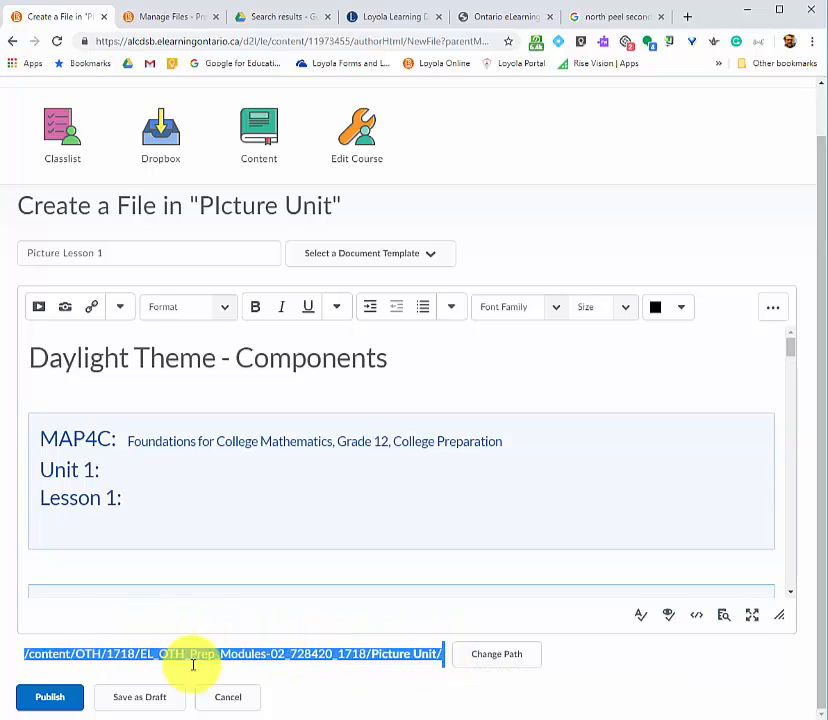
left_click(23, 654)
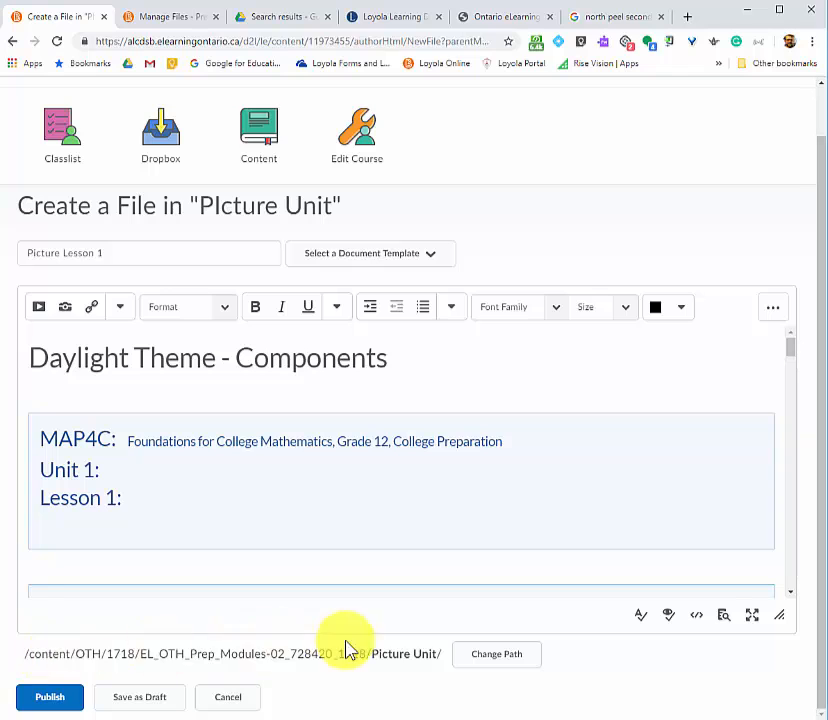
left_click_drag(345, 642, 446, 653)
left_click_drag(446, 653, 116, 643)
key("ctrl+c")
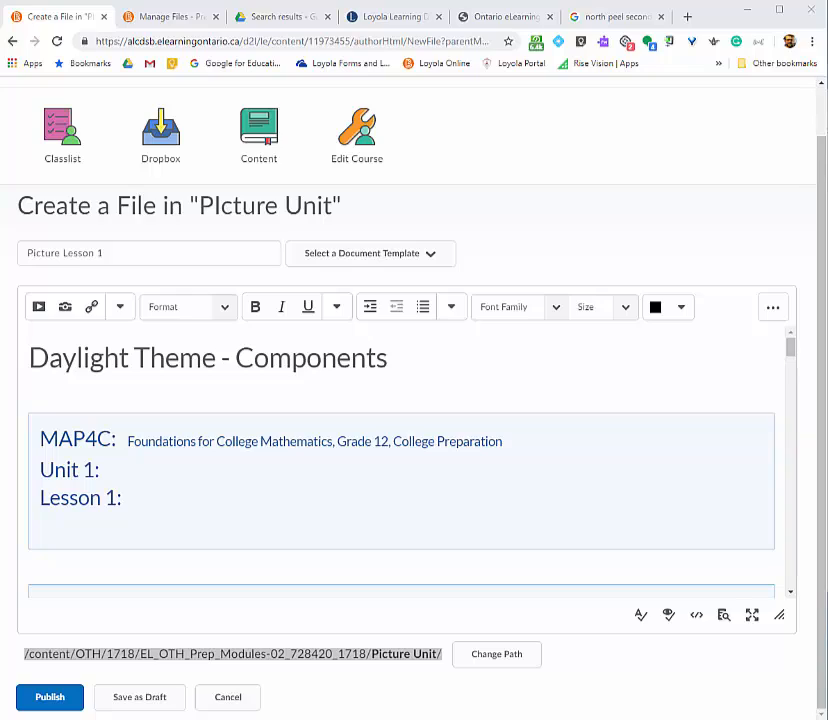
- Switch to the Word document "1 pic and 1 text flip card set.docx" and paste the copied path on a new page after the code
left_click_drag(2, 240, 688, 228)
scroll(556, 425, "up", 5)
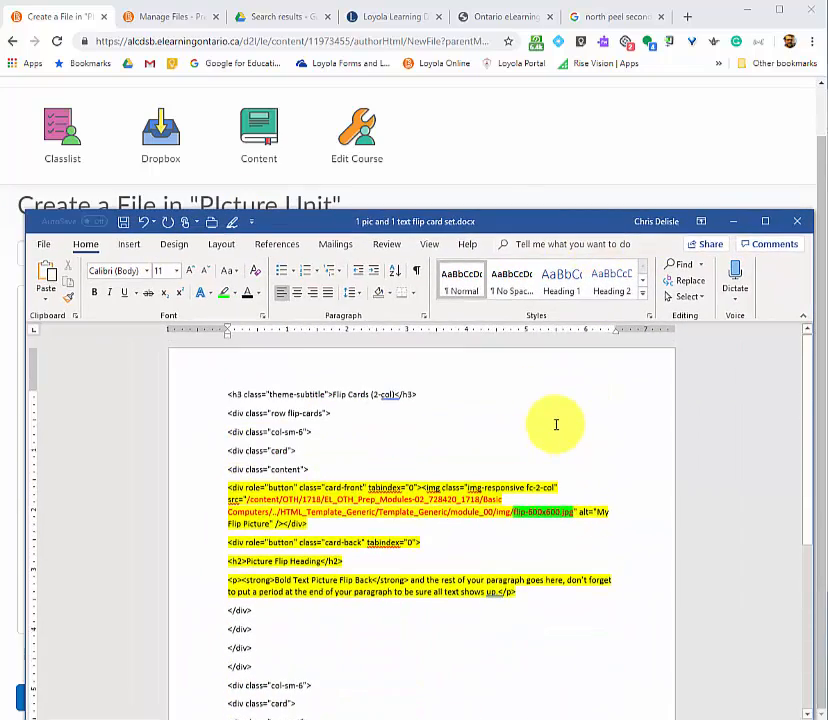
scroll(556, 425, "down", 5)
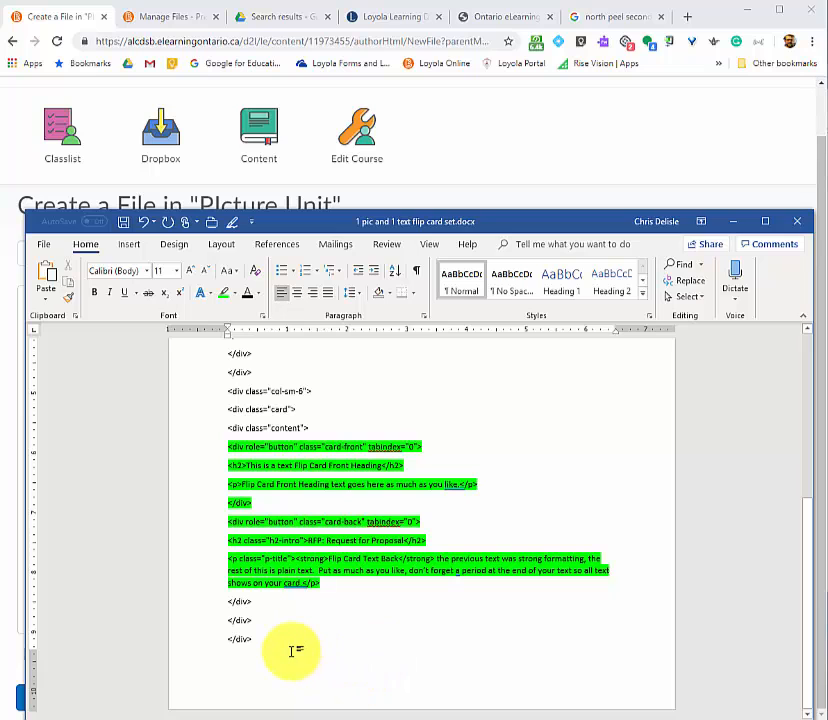
key("ctrl+Return")
key("ctrl+v")
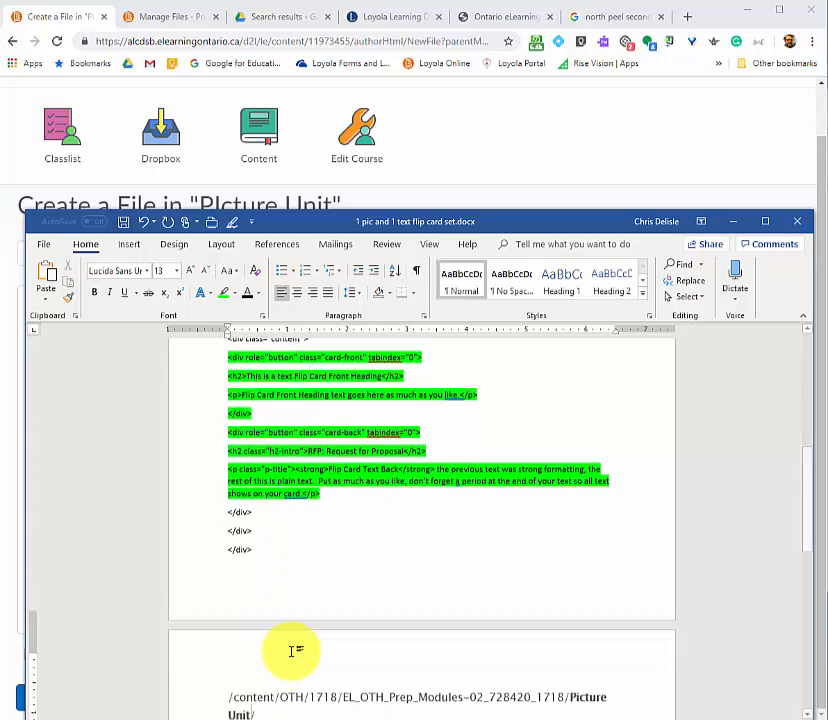
- Return to the browser and publish the Picture Lesson 1 file
key("alt+Tab")
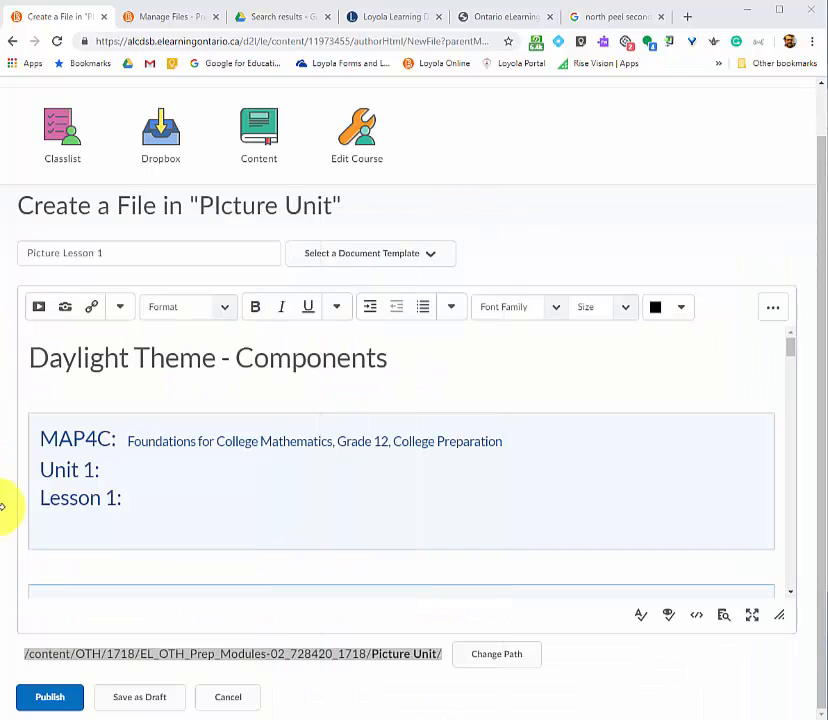
left_click(52, 700)
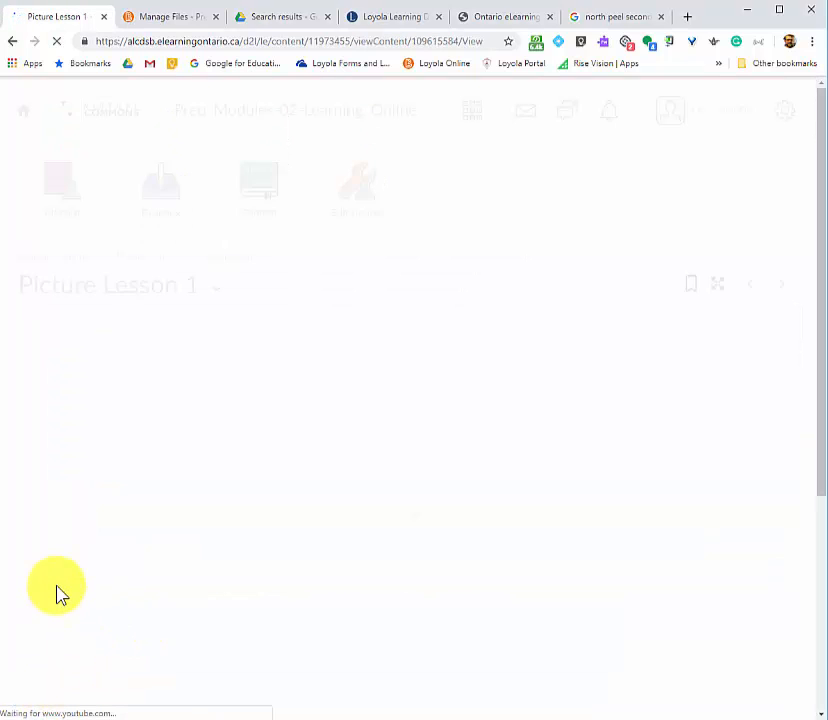
- Examine the two-column flip cards in the published lesson, flipping the picture card and the text card both ways
scroll(316, 458, "down", 15)
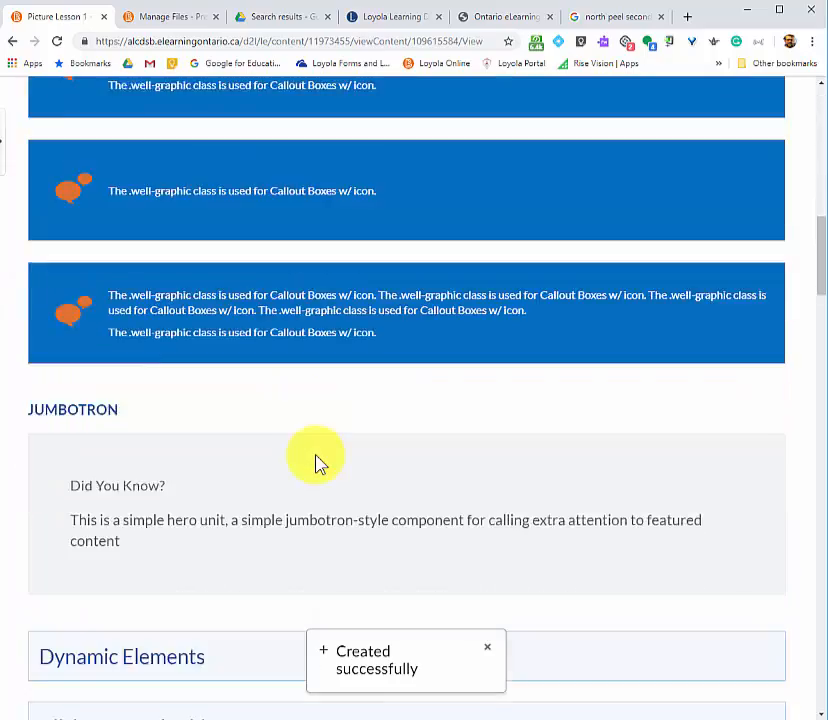
scroll(316, 463, "down", 6)
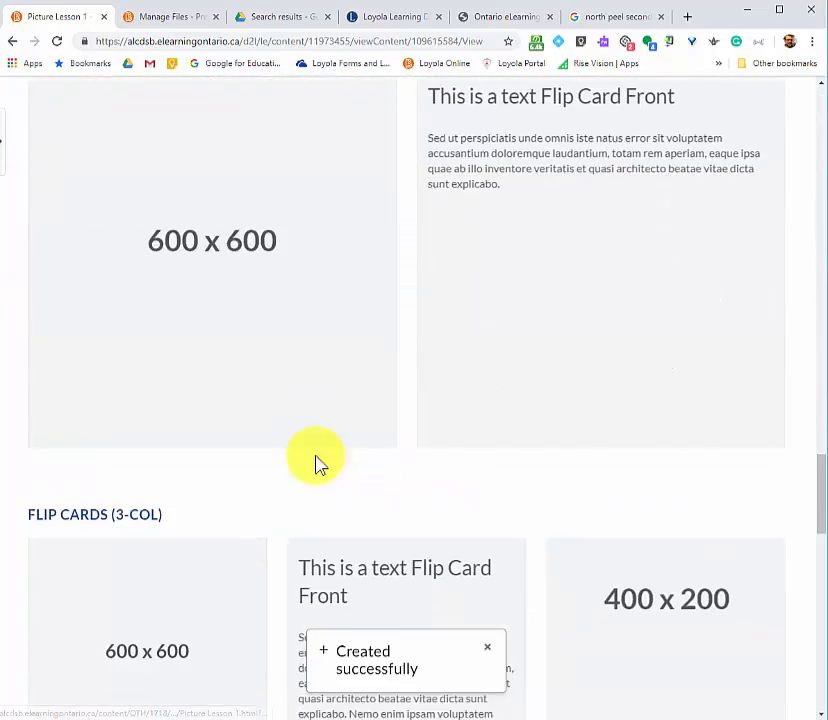
left_click(231, 249)
left_click(235, 243)
left_click(700, 240)
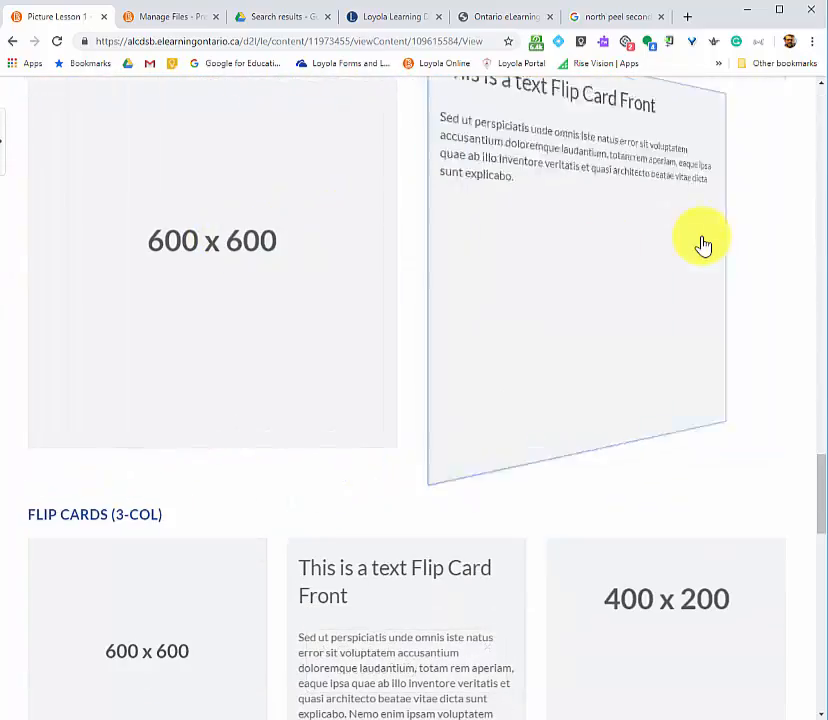
left_click(699, 237)
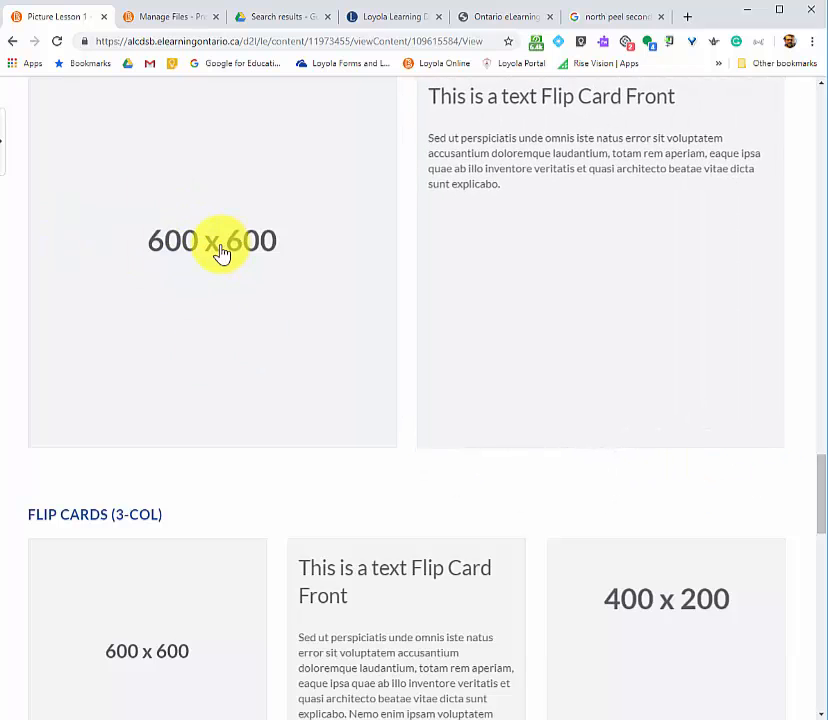
scroll(210, 257, "up", 2)
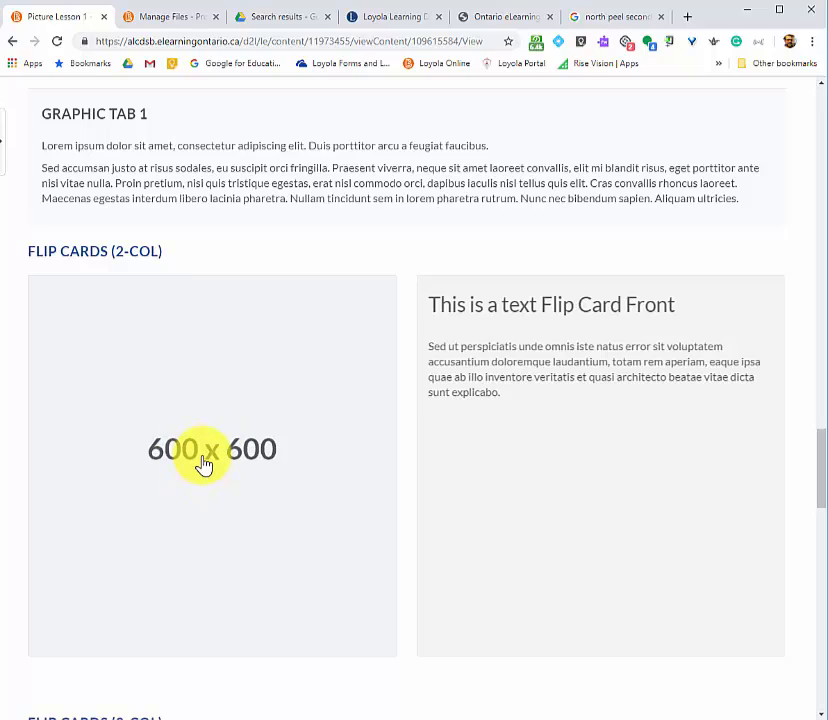
scroll(250, 432, "up", 20)
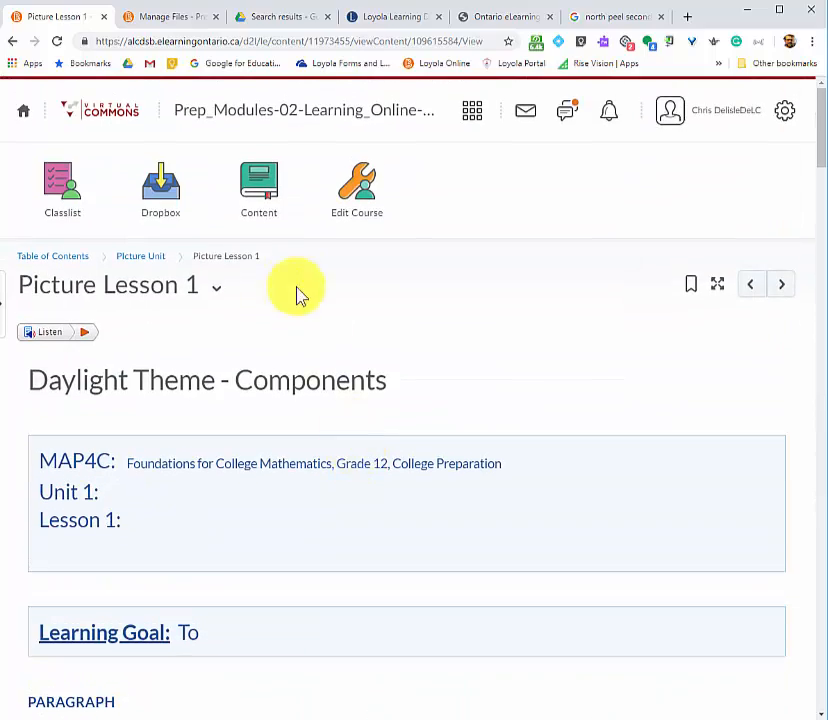
- Upload the JPG photo from the AAA TEMP folder into the course's Picture Unit folder in Manage Files
left_click(364, 210)
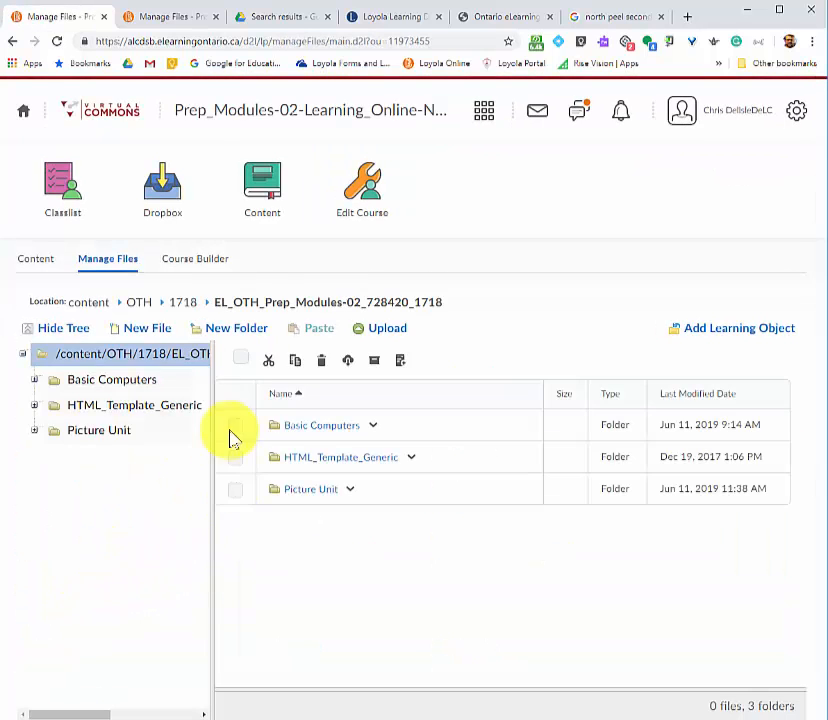
left_click(318, 490)
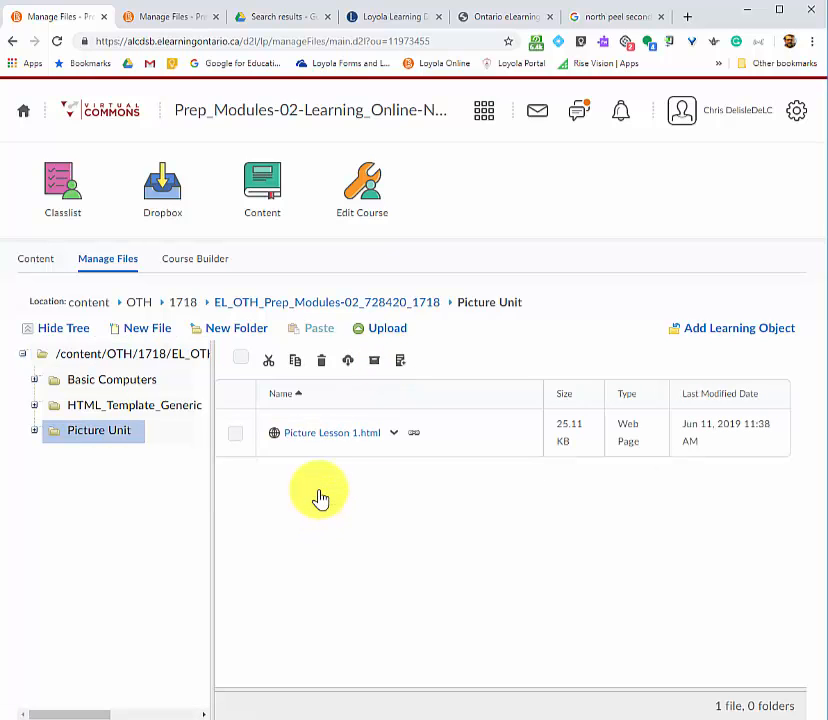
left_click(390, 330)
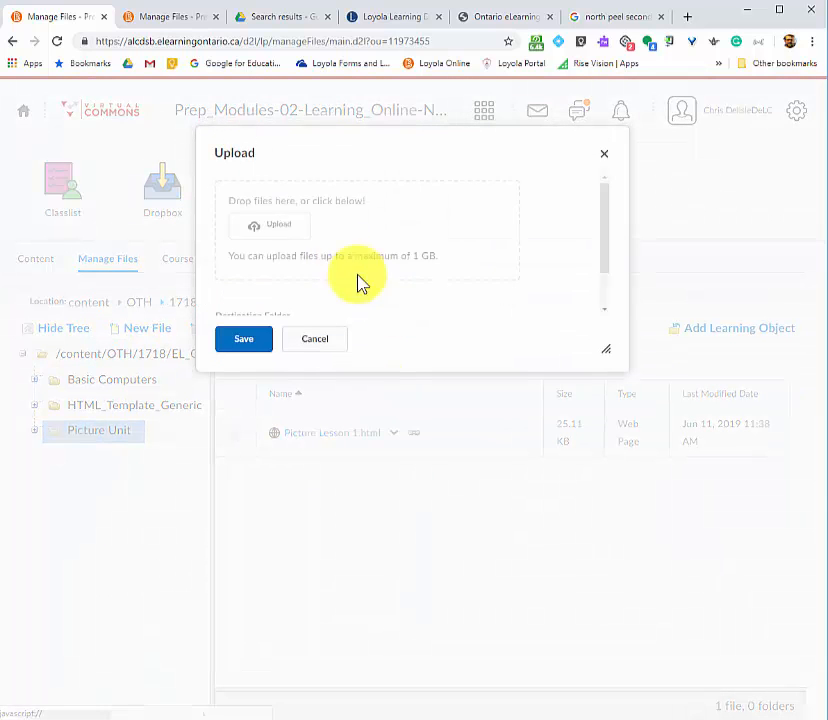
left_click(267, 236)
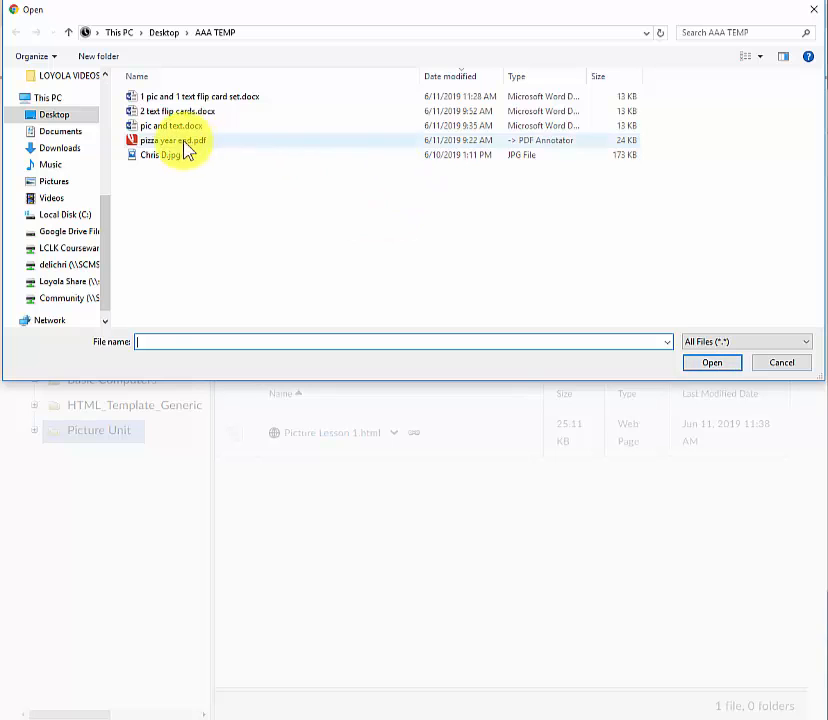
left_click(158, 160)
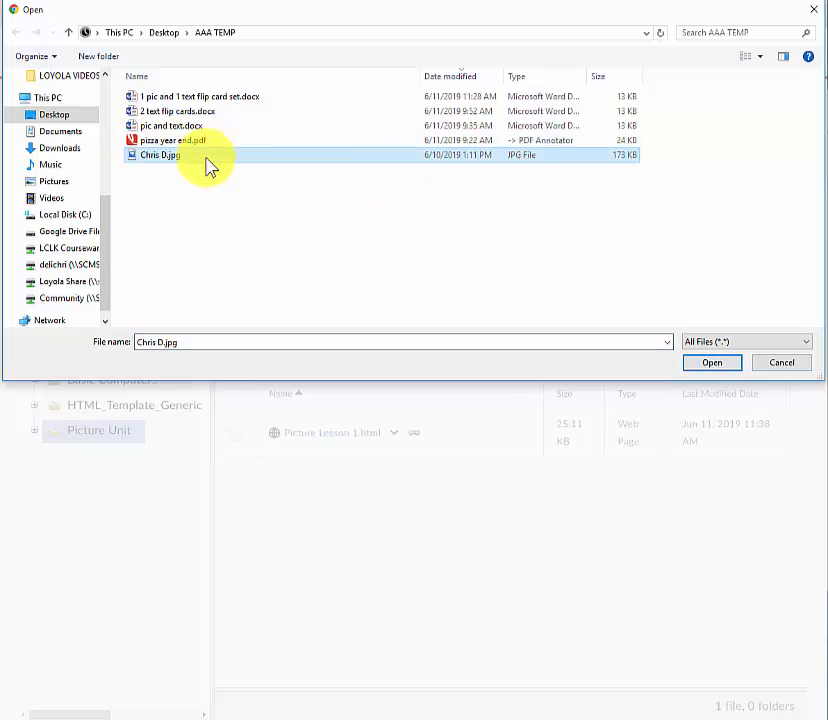
left_click(712, 366)
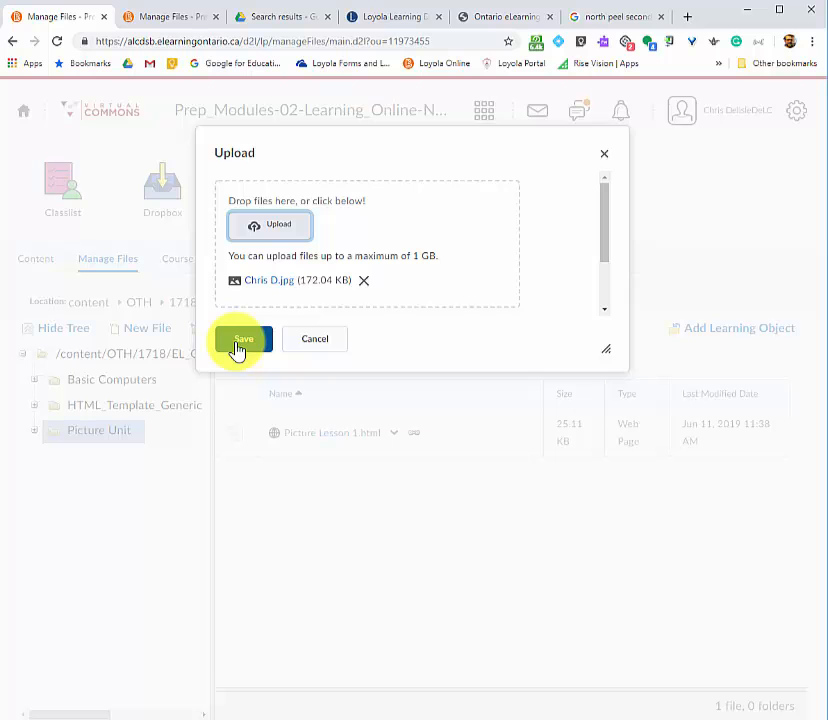
left_click(240, 343)
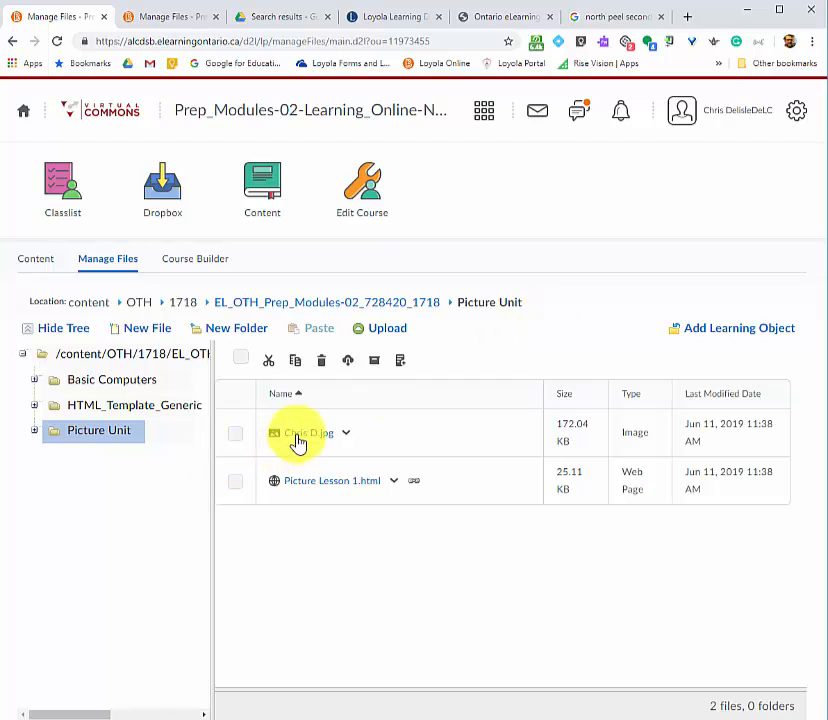
- Return to the course content and open Picture Lesson 1 in the Picture Unit for HTML editing
left_click(258, 185)
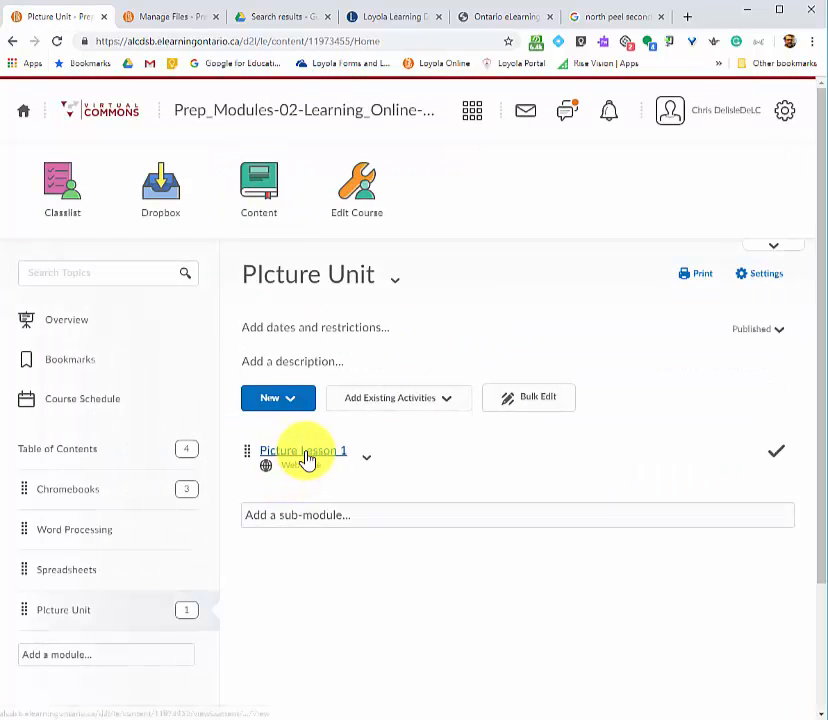
left_click(305, 452)
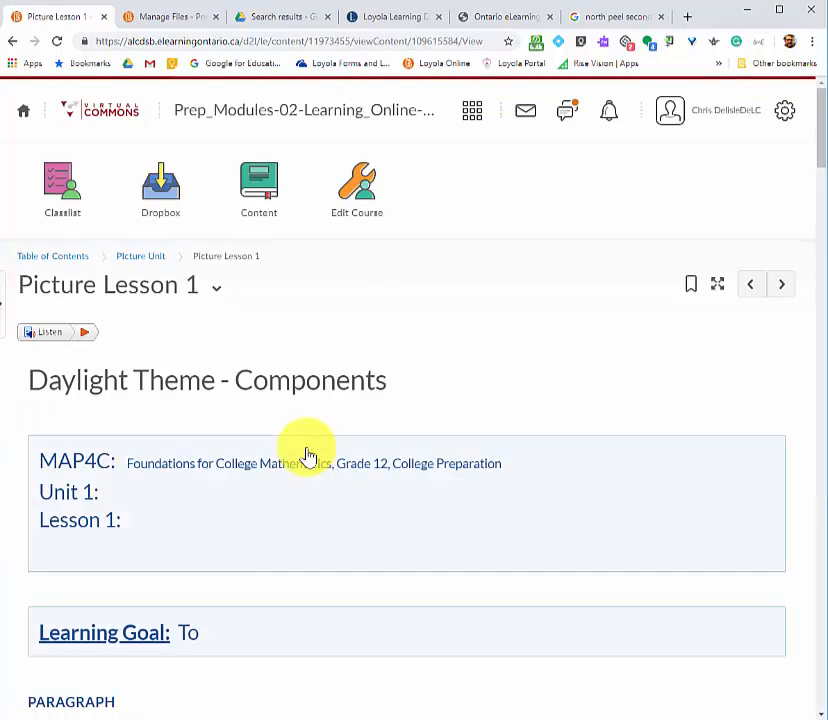
scroll(215, 625, "down", 3)
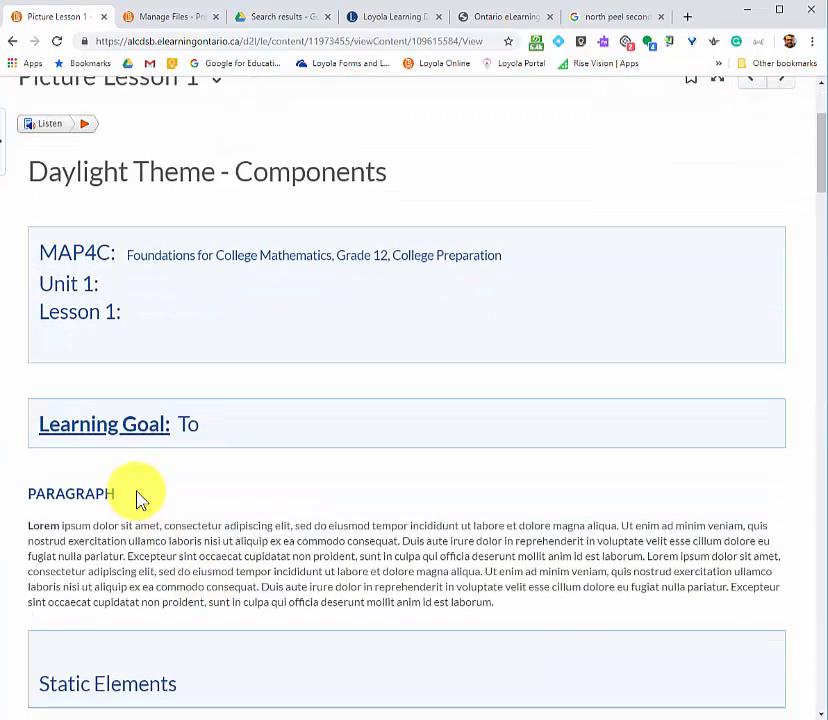
scroll(140, 500, "up", 3)
left_click(216, 288)
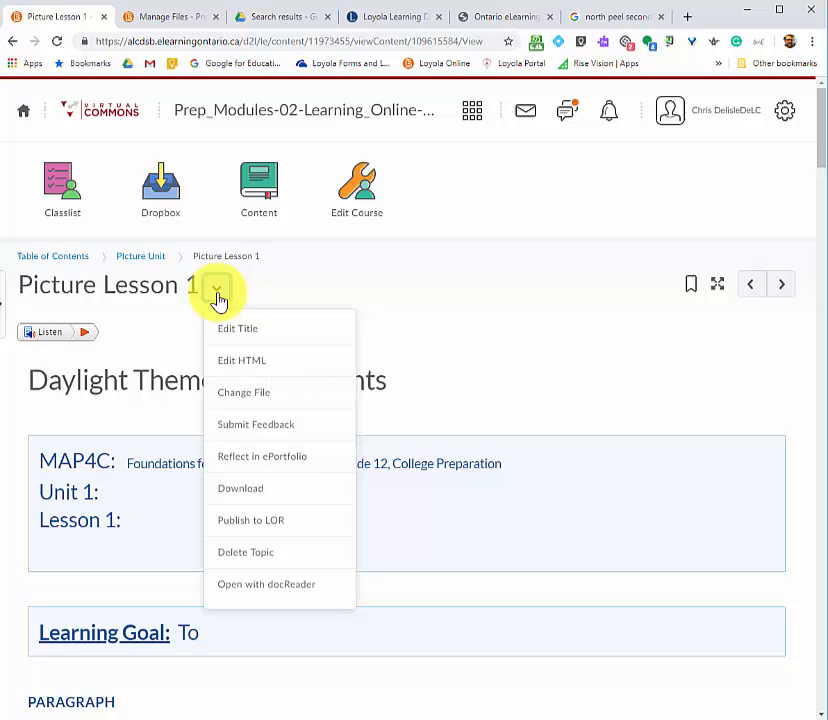
left_click(240, 362)
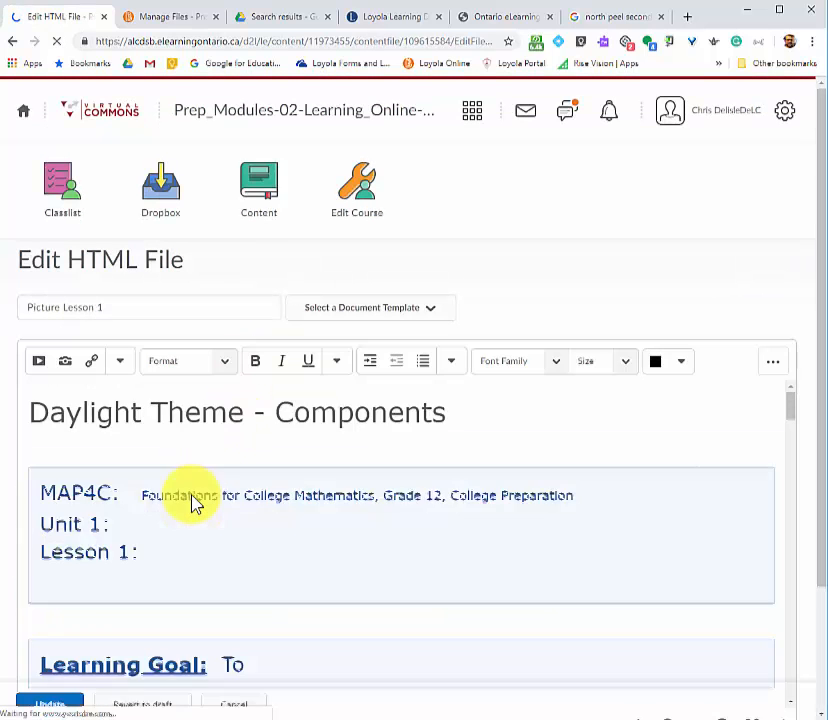
- Below the PARAGRAPH heading, insert a line of asterisks, several blank lines and the filler text "dfkdfdkhj"
scroll(193, 503, "down", 2)
key("Return")
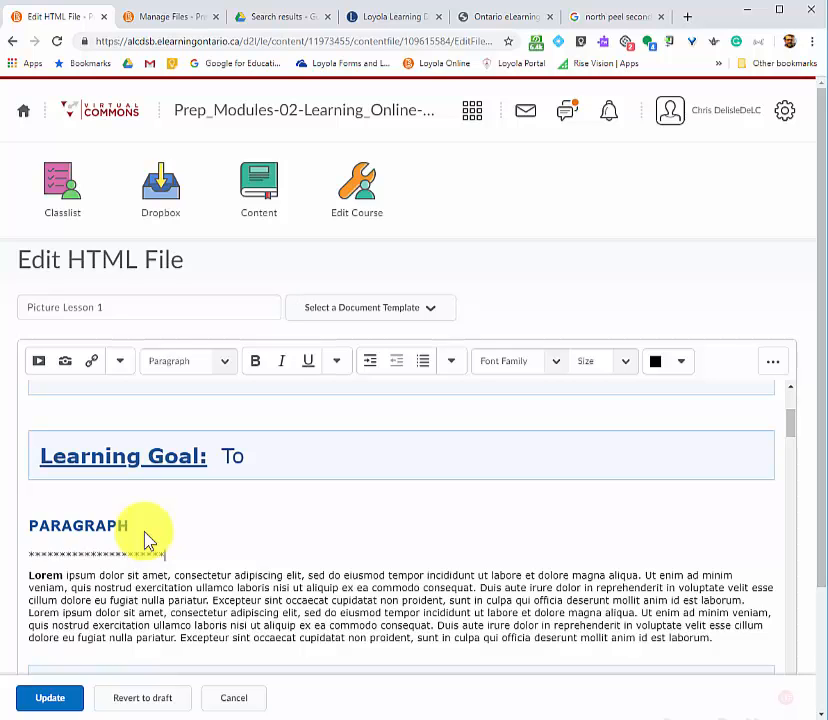
key("Return")
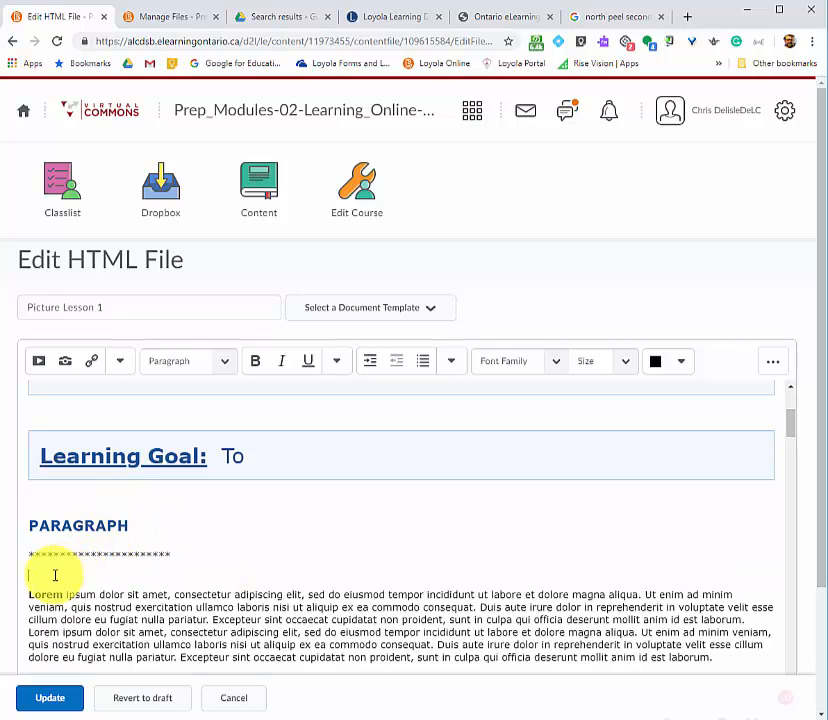
scroll(146, 565, "down", 1)
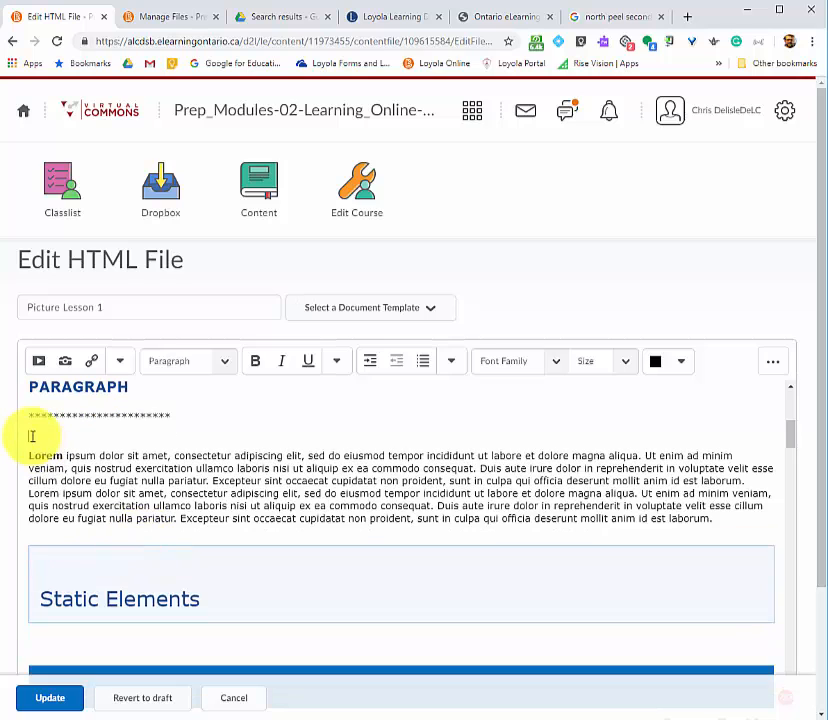
key("Return")
key("Return")
key("Return")
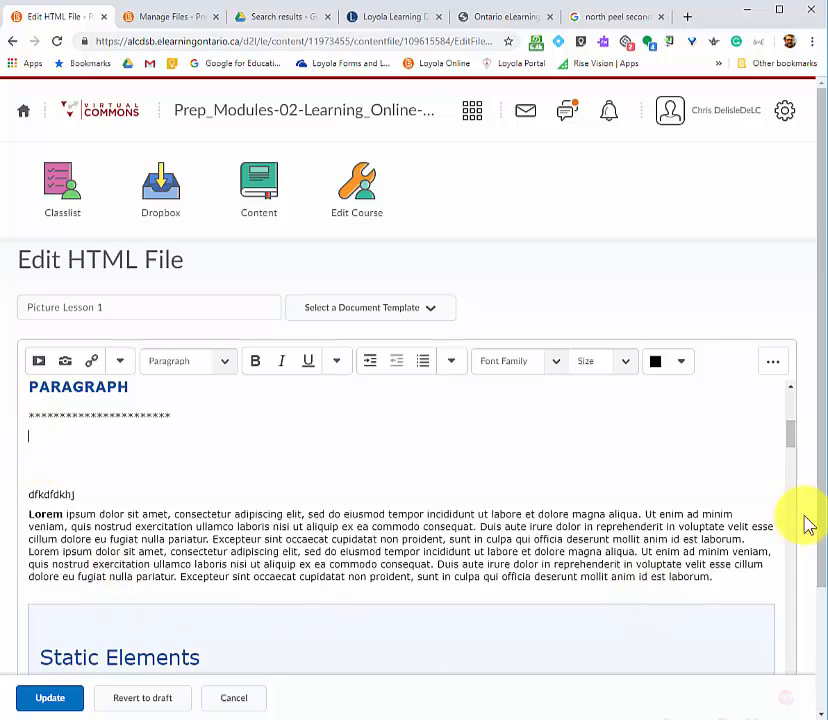
- Open the lesson's HTML source, find the asterisk marker line and add an empty line directly after it
scroll(813, 530, "down", 2)
left_click(698, 568)
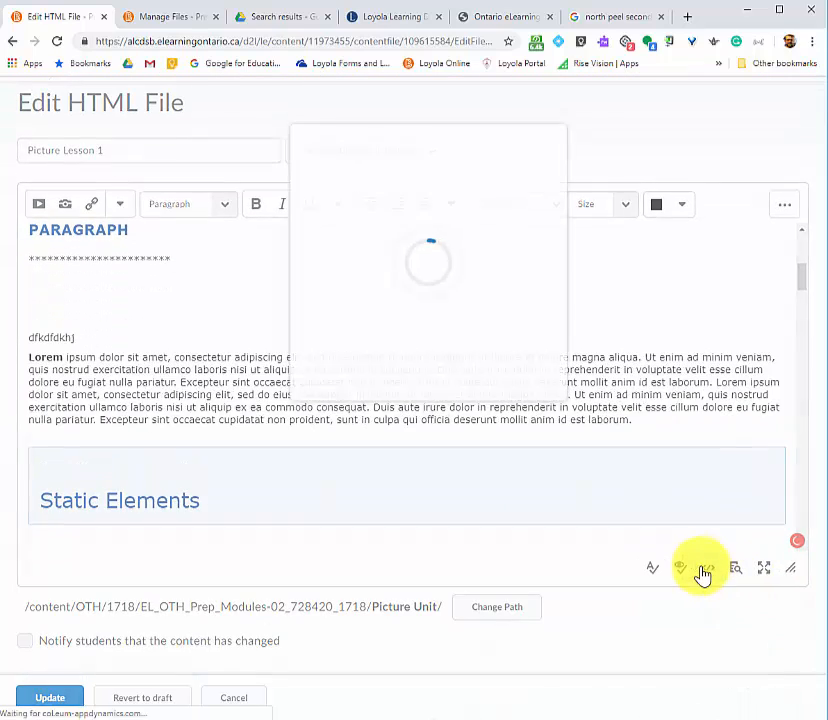
scroll(334, 361, "down", 3)
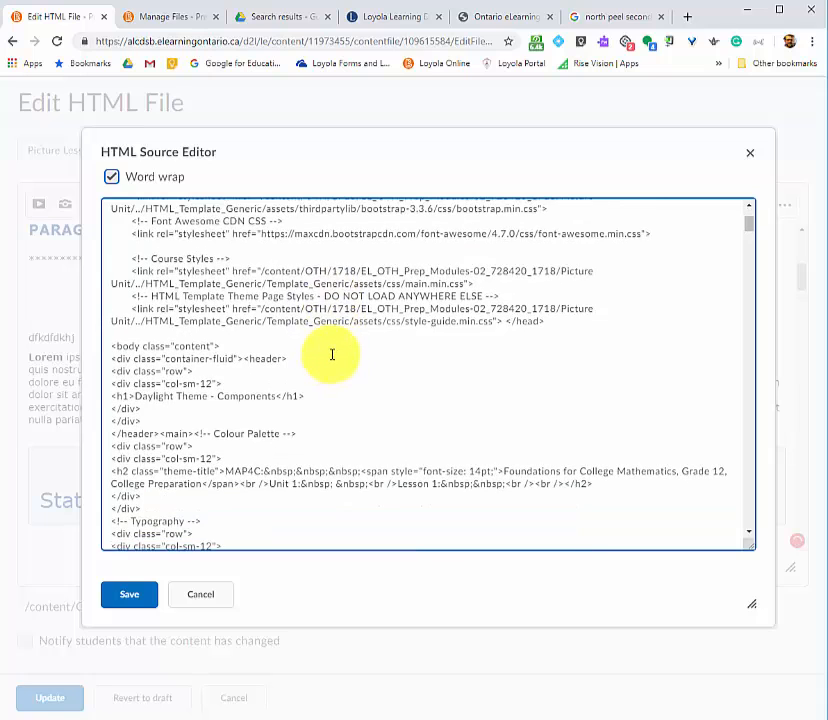
key("ctrl+f")
type("*")
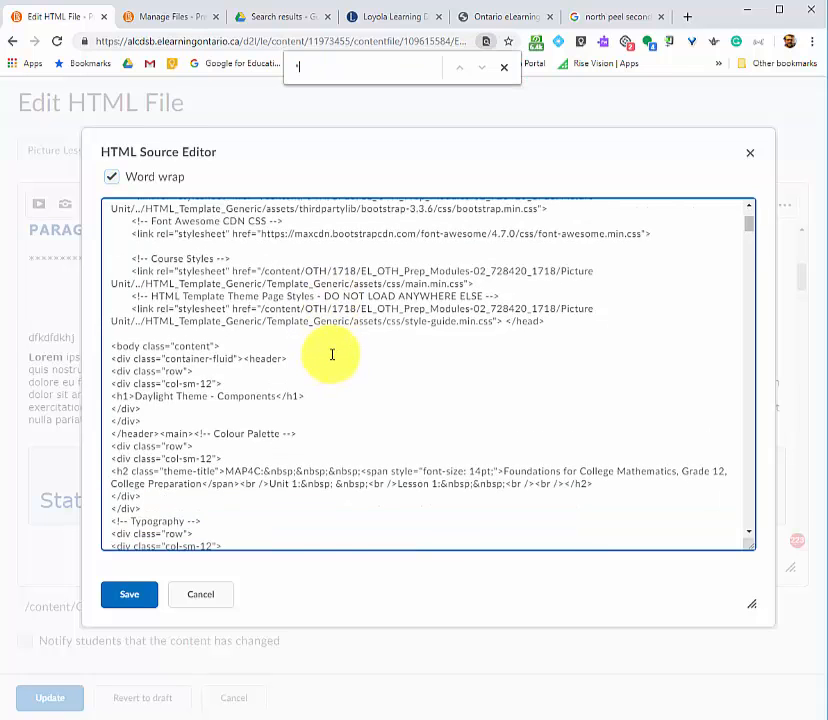
type("*")
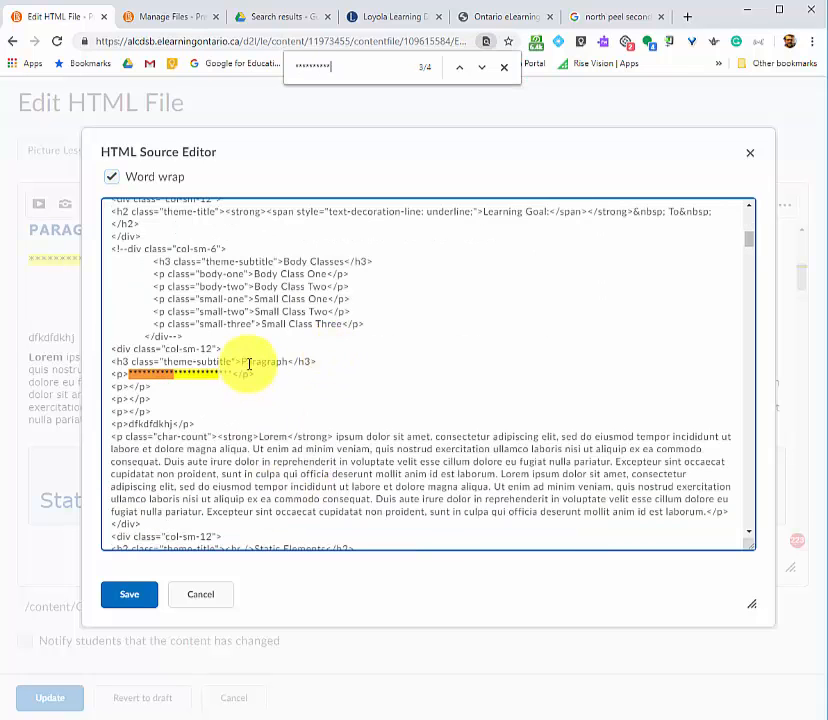
left_click(260, 374)
key("Return")
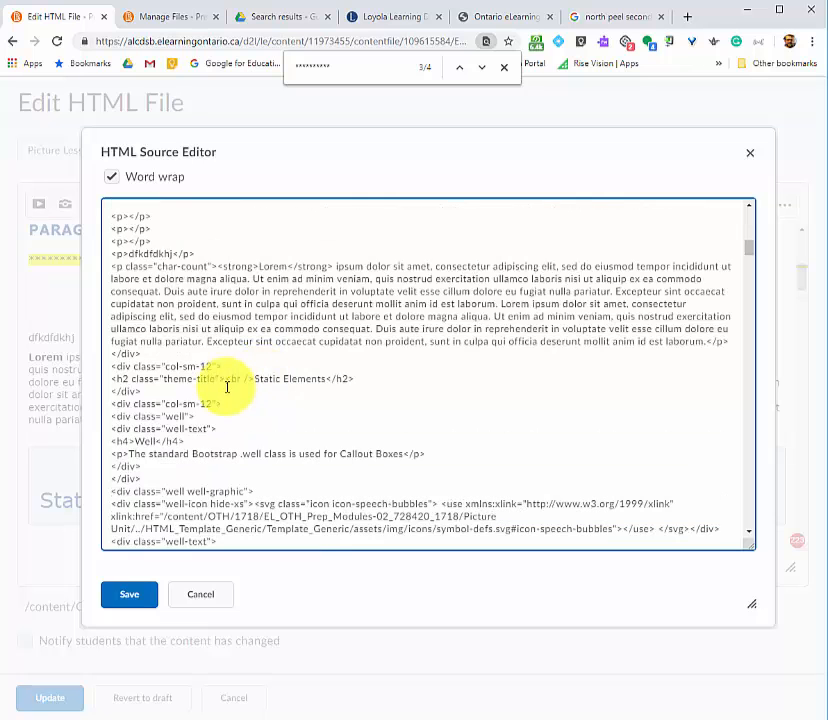
scroll(217, 376, "up", 2)
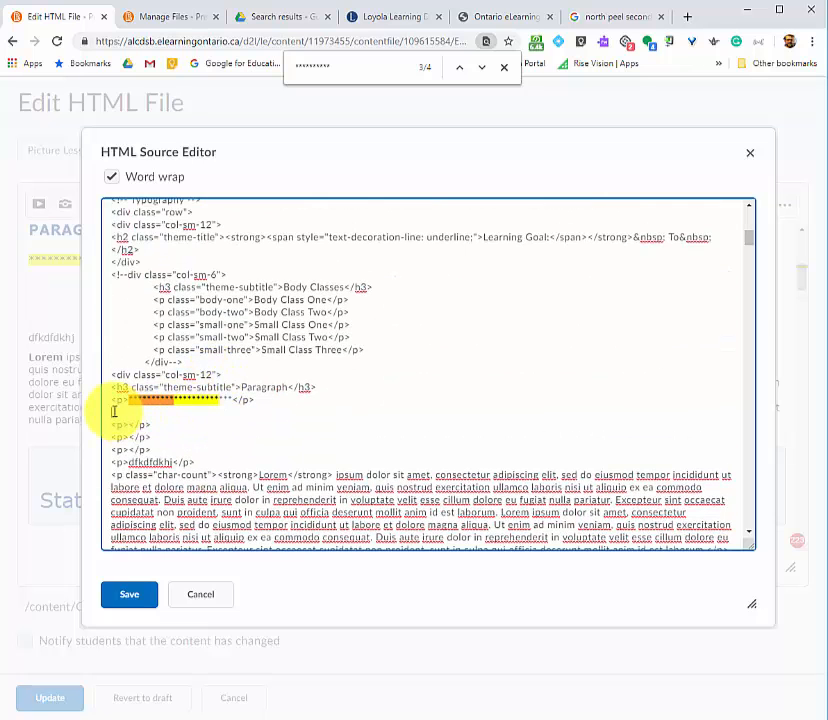
type("/content/OTH/1718/EL_OTH_Prep_Modules-02_728420_1718/Picture Unit/")
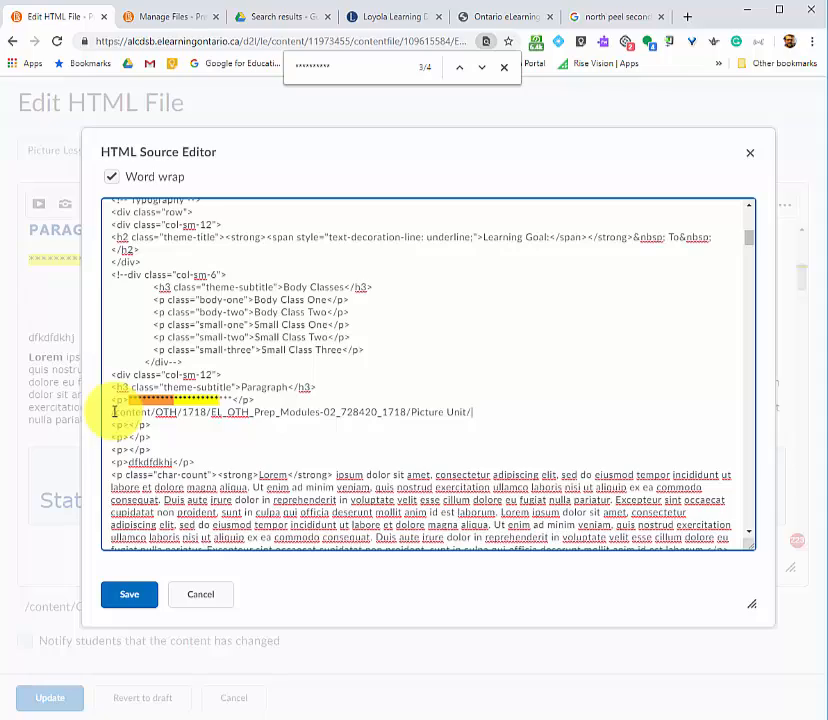
key("ctrl+z")
- Switch to the Word document and replace the picture card's image folder path with /content/OTH/1718/EL_OTH_Prep_Modules-02_728420_1718/Picture Unit/
left_click_drag(0, 130, 566, 152)
scroll(523, 350, "up", 4)
scroll(518, 345, "up", 3)
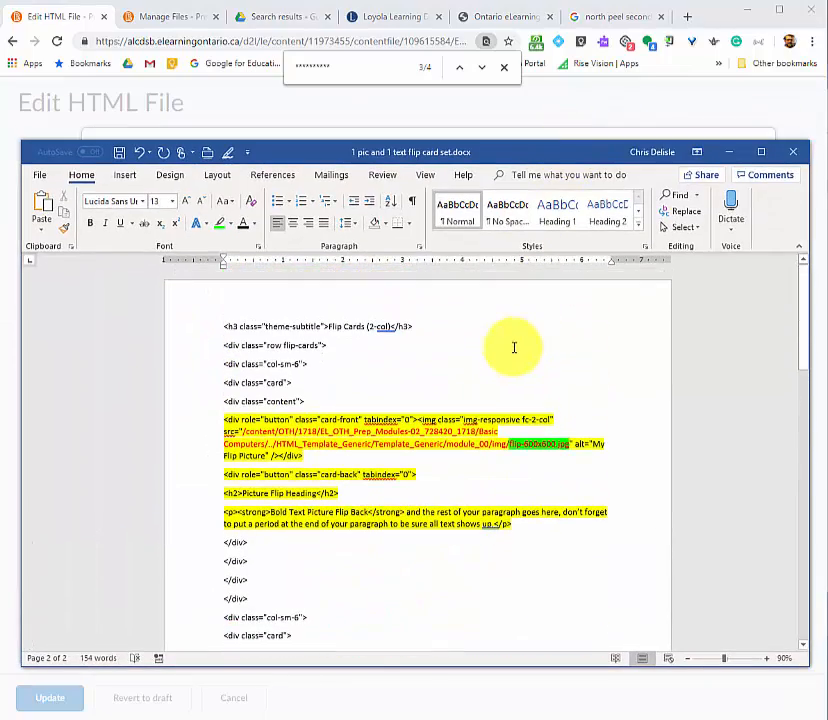
scroll(400, 384, "down", 1)
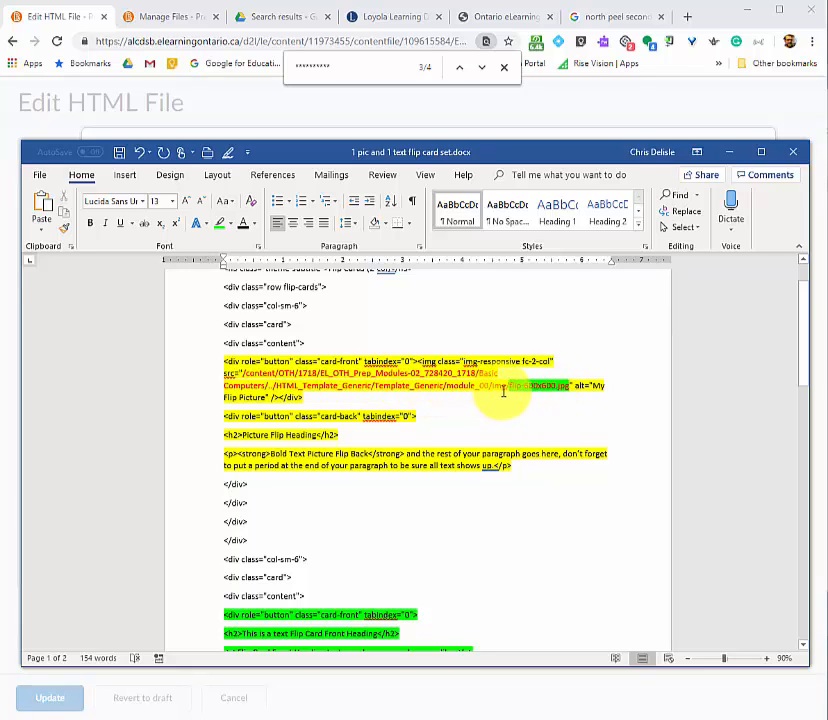
left_click(245, 374)
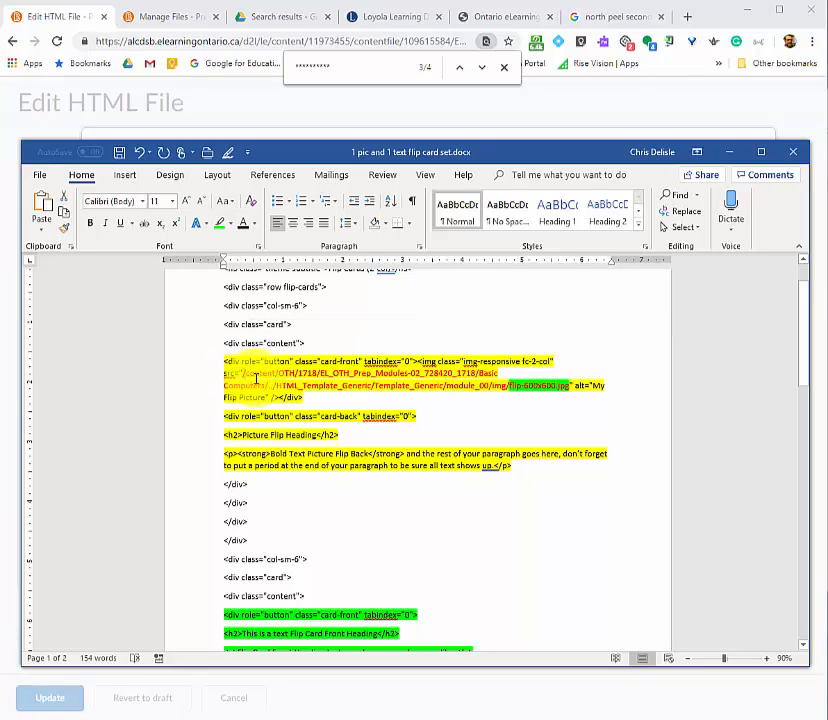
key("shift+Down")
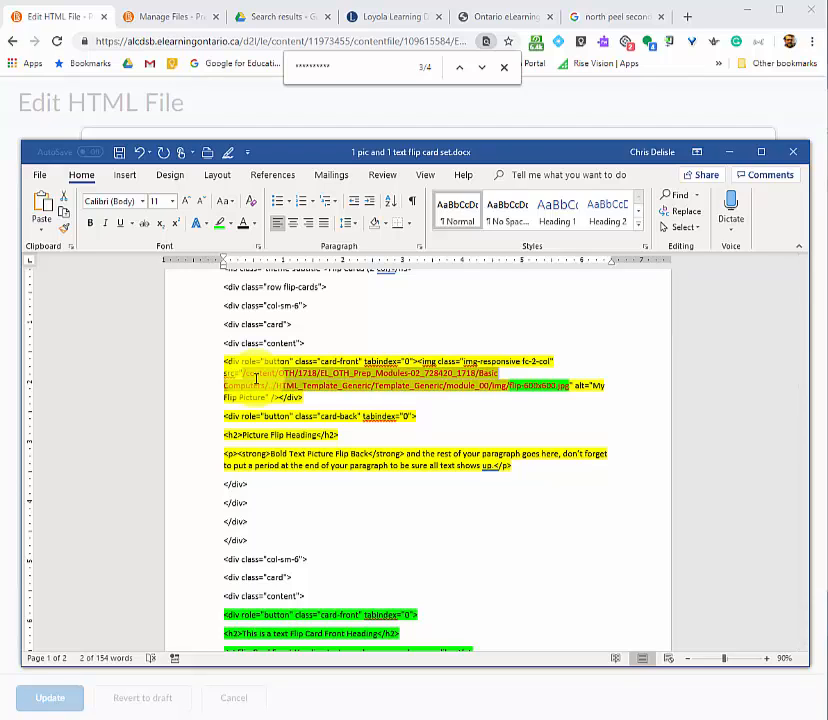
key("ctrl+v")
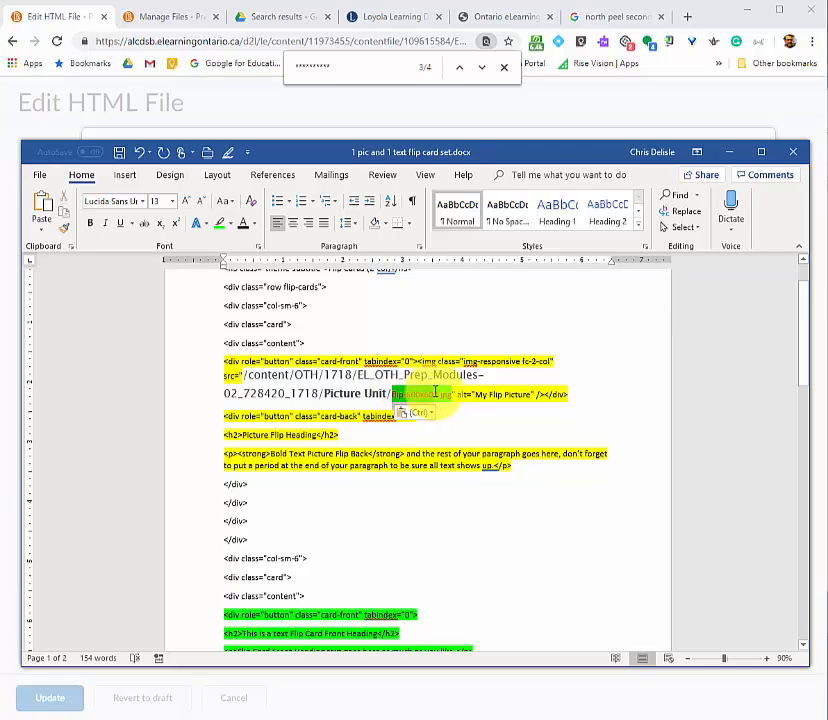
- Replace flip-600x600 in the picture card's image source with the uploaded photo's file name, keeping the .jpg extension
left_click_drag(435, 391, 436, 392)
key("Delete")
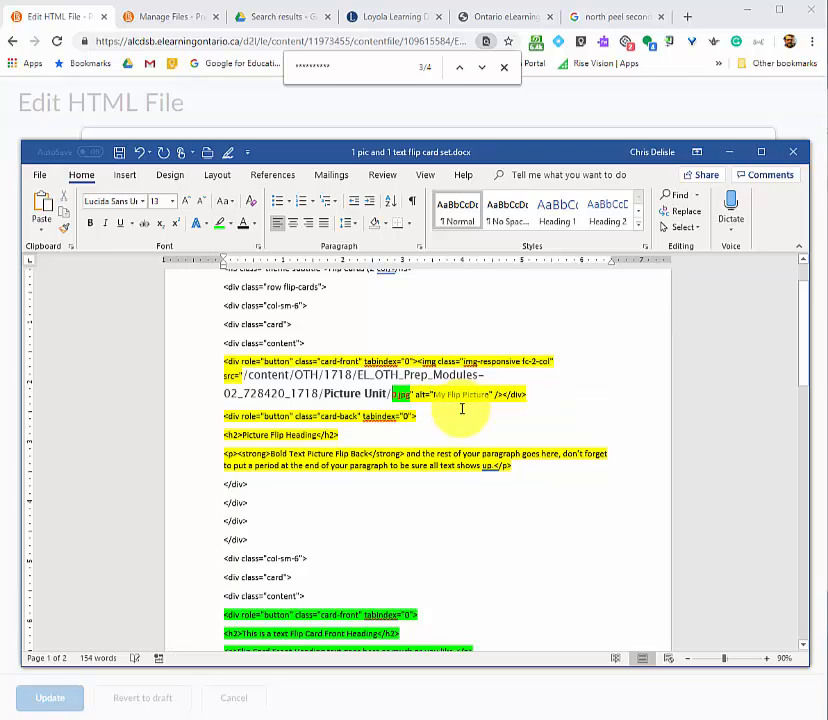
type("Chris D")
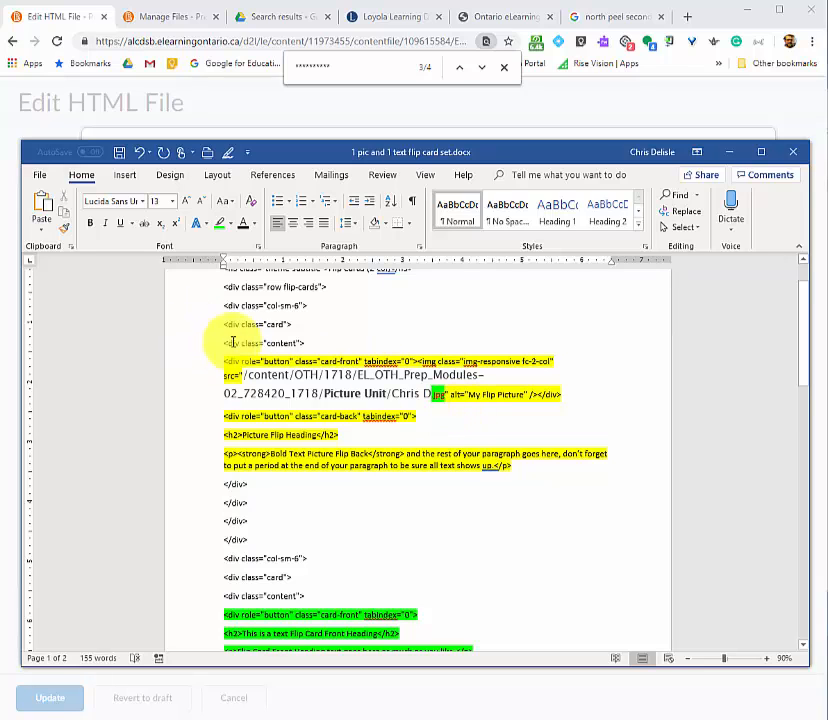
- Copy the complete two-column flip card code, leaving out the path on the second page, and return to the browser
scroll(227, 314, "up", 2)
left_click_drag(222, 324, 254, 364)
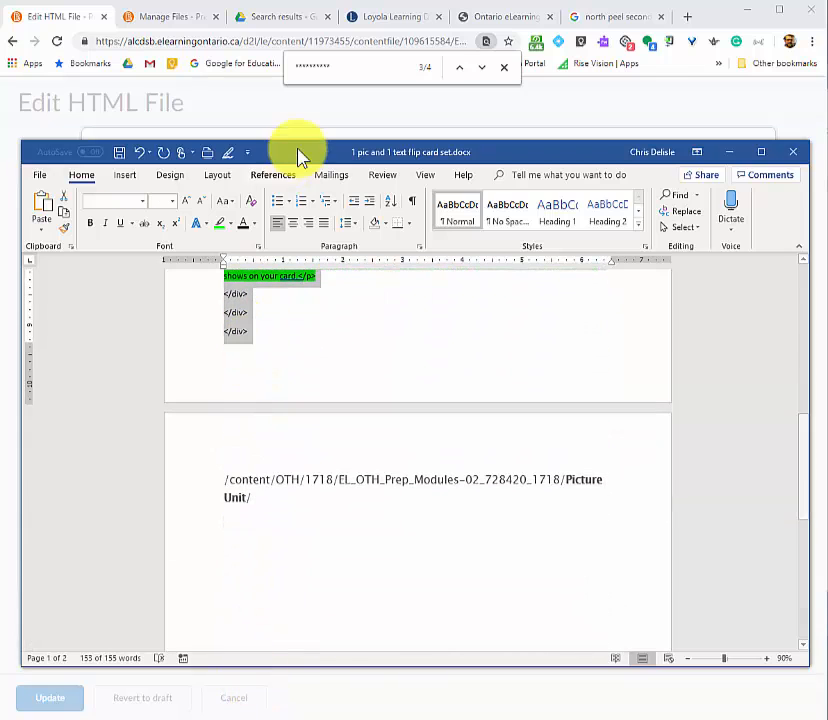
left_click(299, 113)
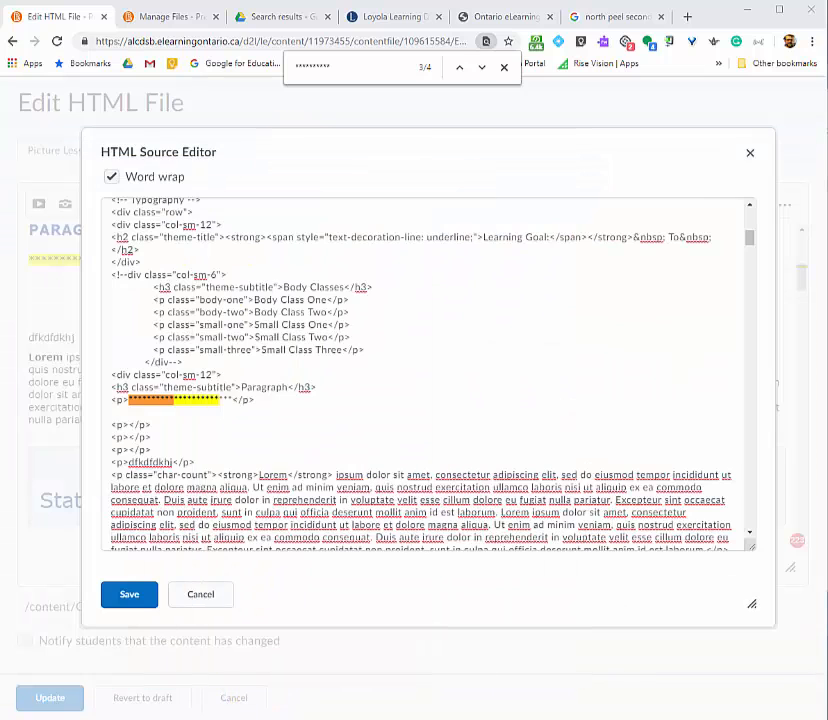
- Paste the flip card code on the empty line below the asterisks, save the HTML source and update the lesson
left_click(118, 413)
key("ctrl+v")
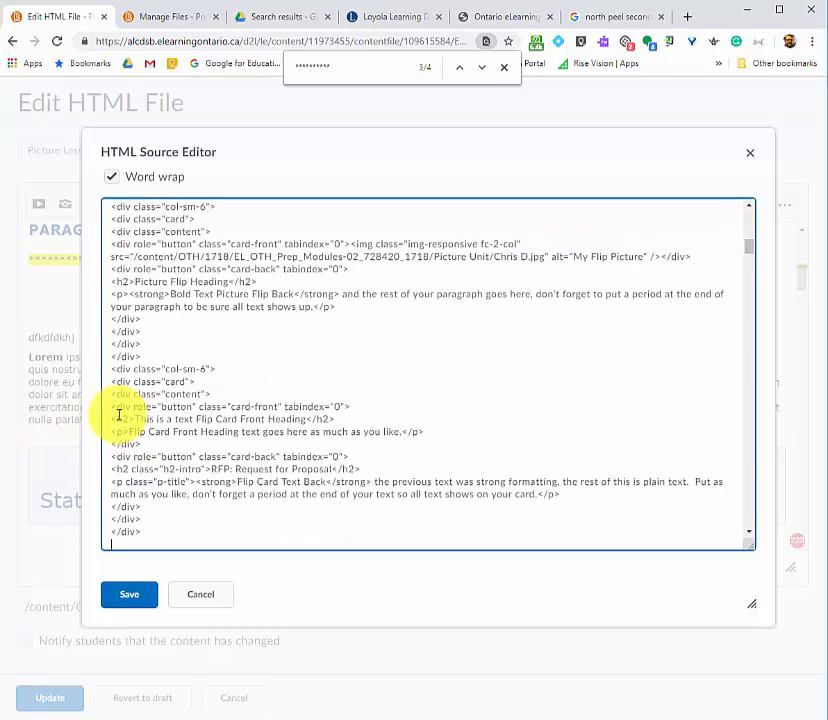
left_click(122, 594)
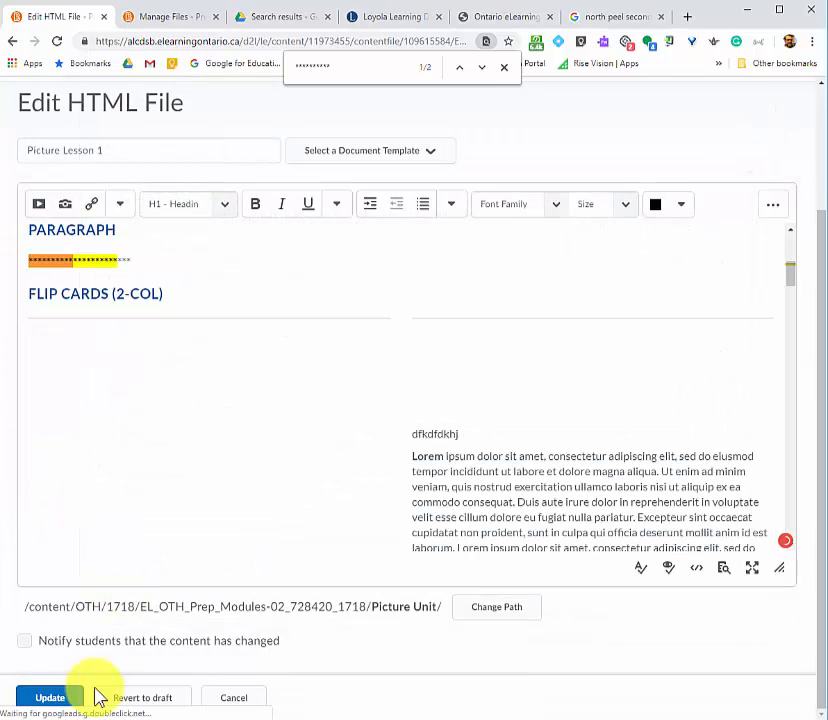
left_click(50, 698)
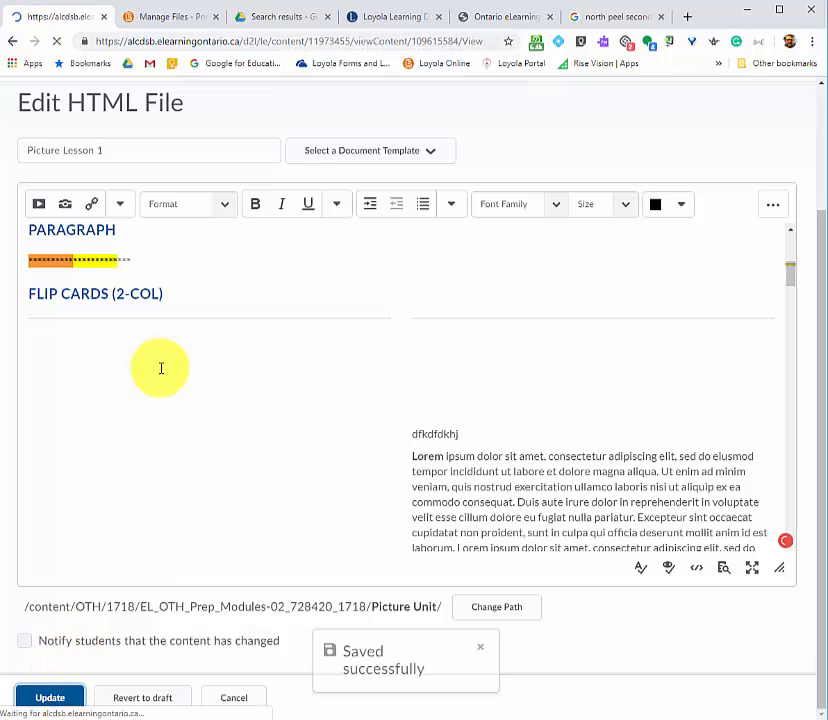
- View the two-column flip cards in the updated lesson and reload the page to refresh their display
scroll(187, 446, "down", 5)
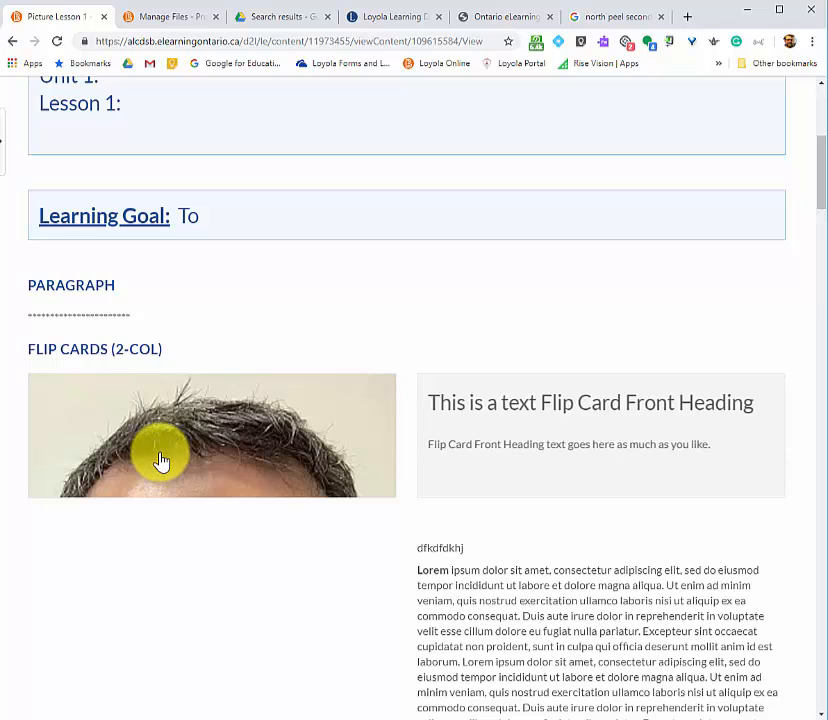
mouse_move(578, 446)
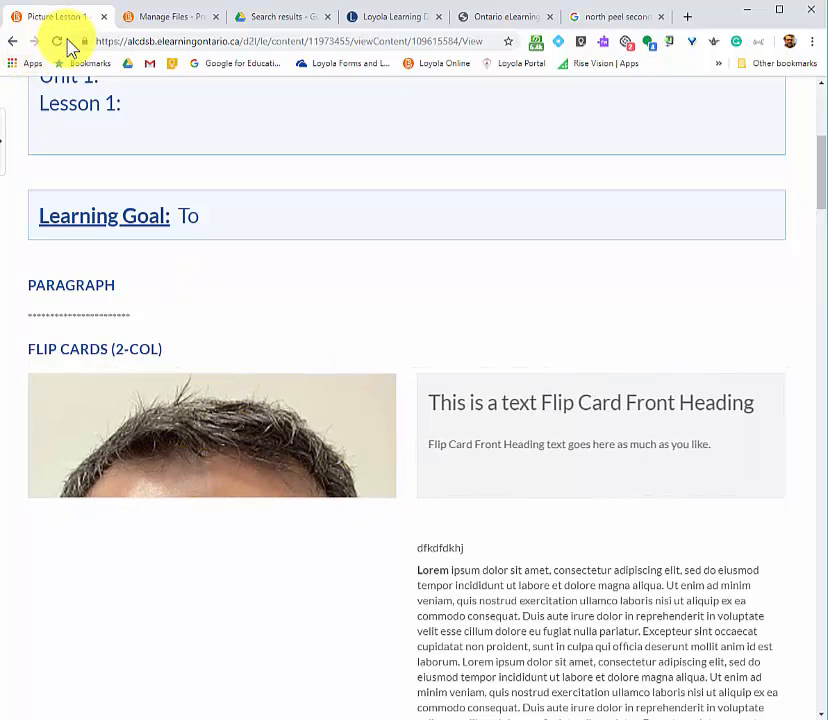
left_click(58, 41)
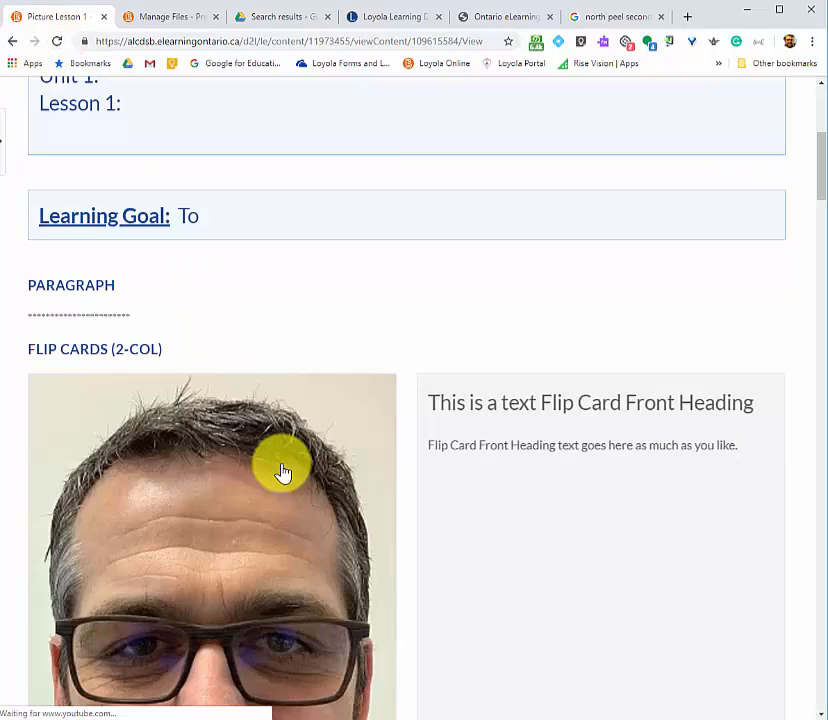
- Examine the picture flip card and the text flip card, turning each one over to read its back
scroll(300, 430, "down", 3)
mouse_move(246, 393)
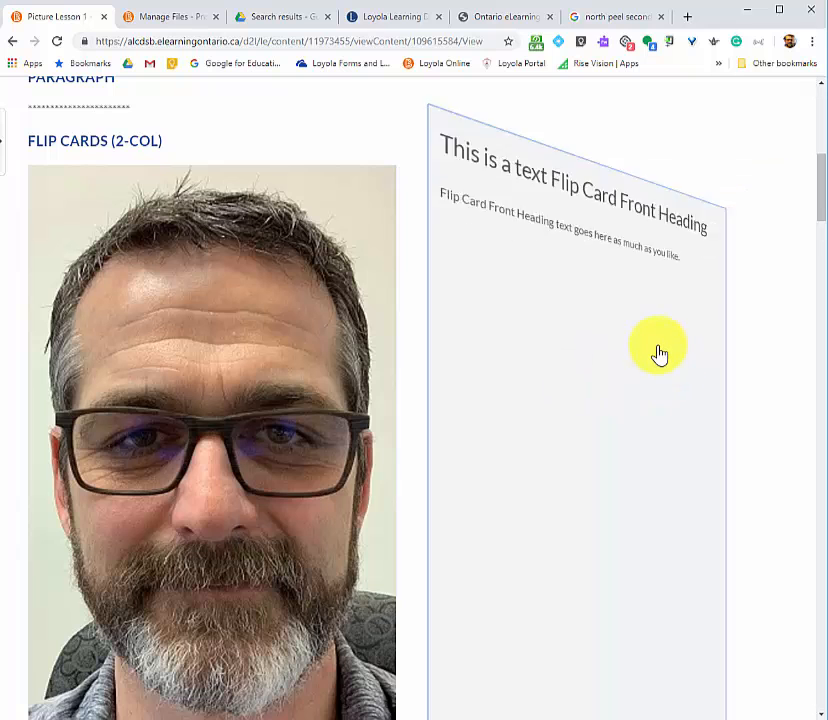
mouse_move(659, 353)
scroll(318, 357, "down", 2)
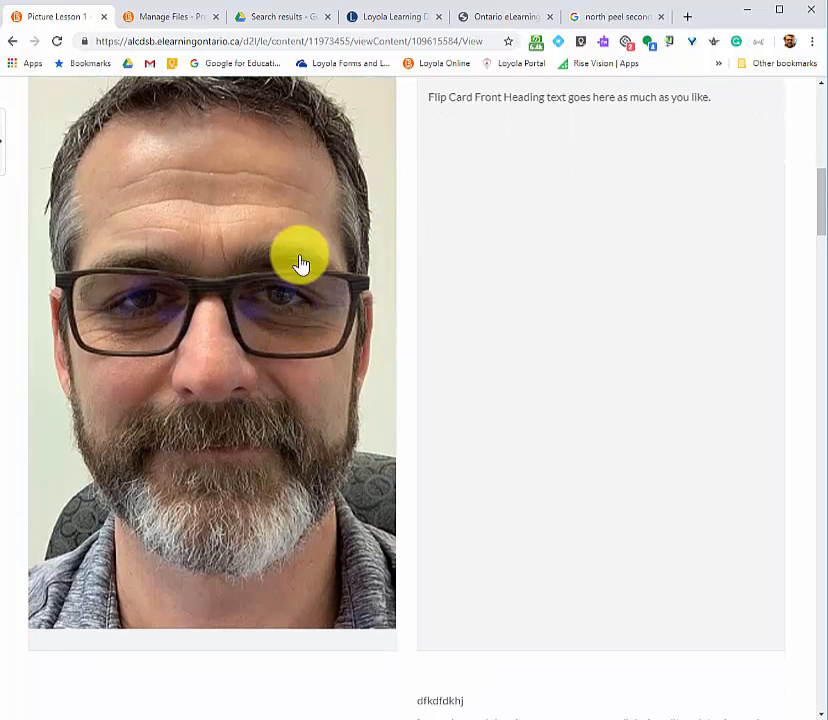
scroll(174, 340, "up", 1)
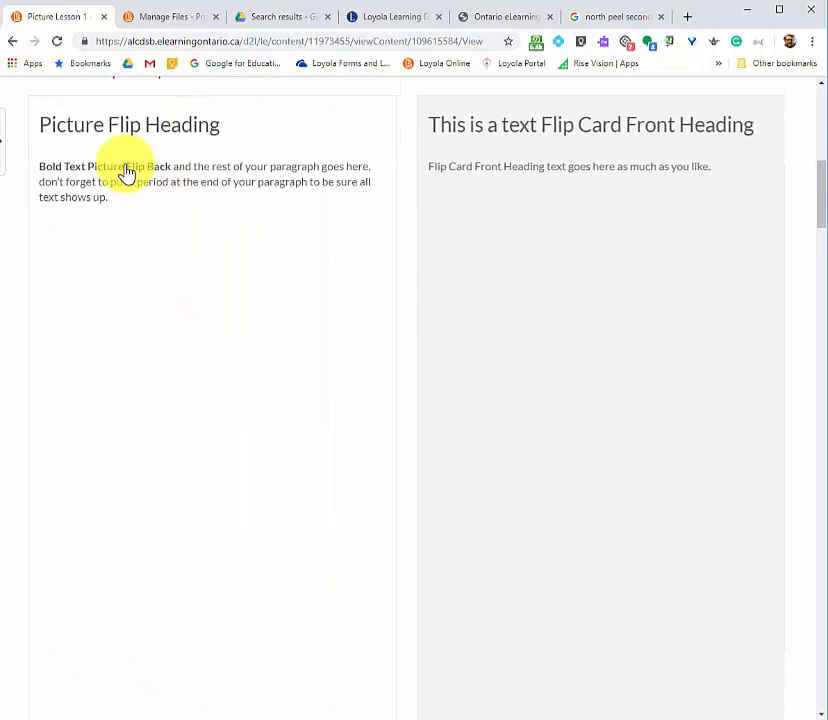
mouse_move(672, 245)
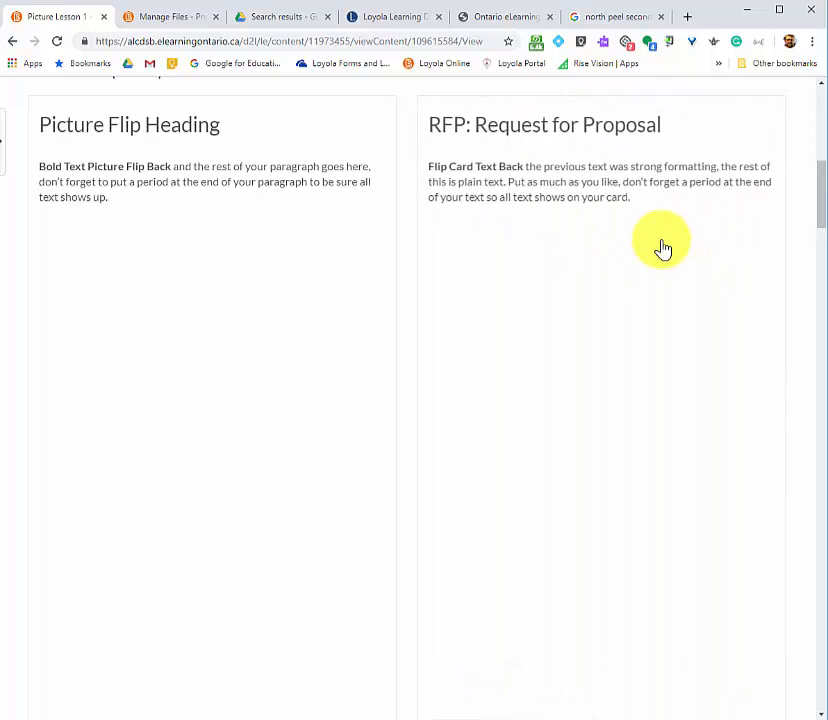